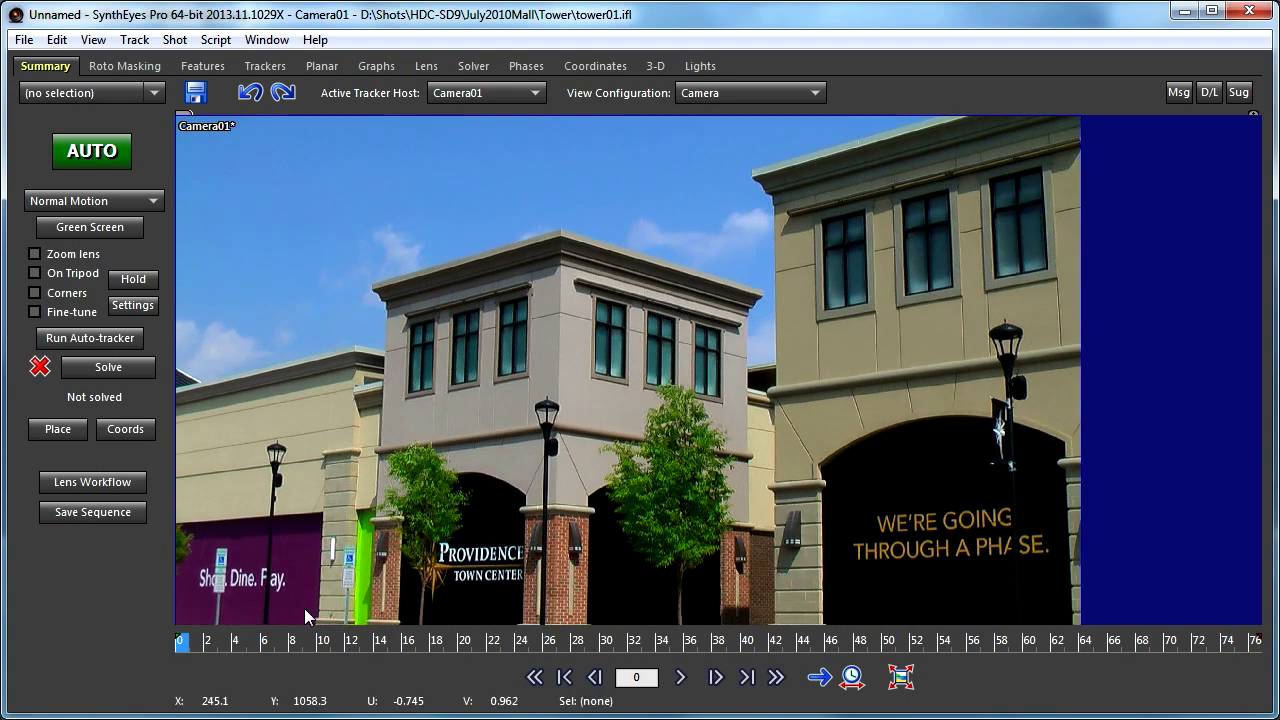
# - Create a planar tracker on frame 0 whose four corners enclose the three windows on the tower's left wall
pyautogui.scroll(2, 455, 296)
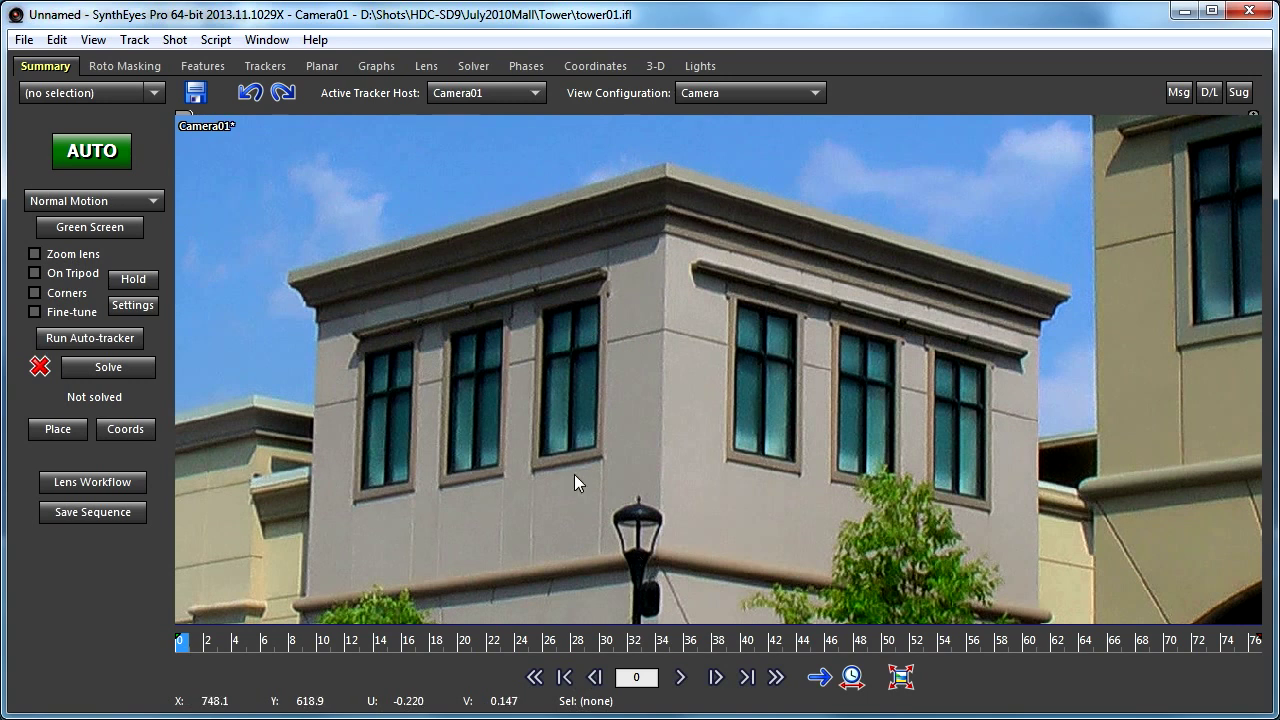
pyautogui.click(323, 66)
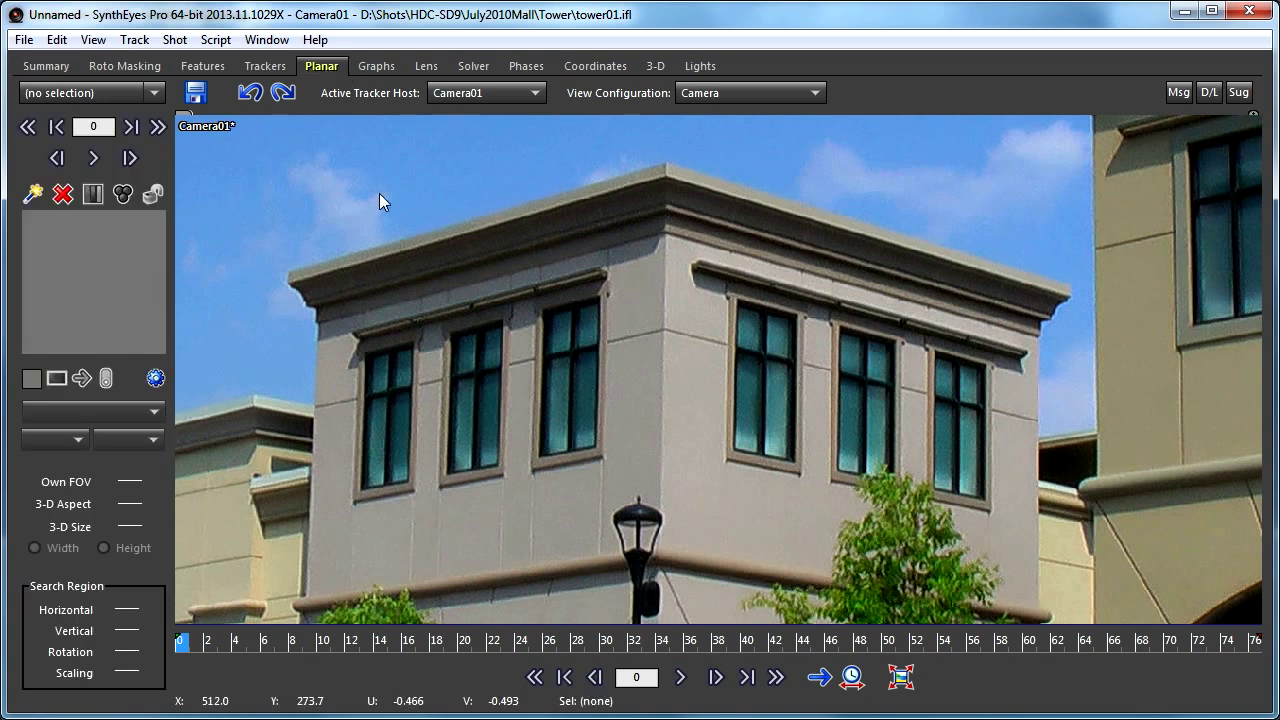
pyautogui.click(34, 195)
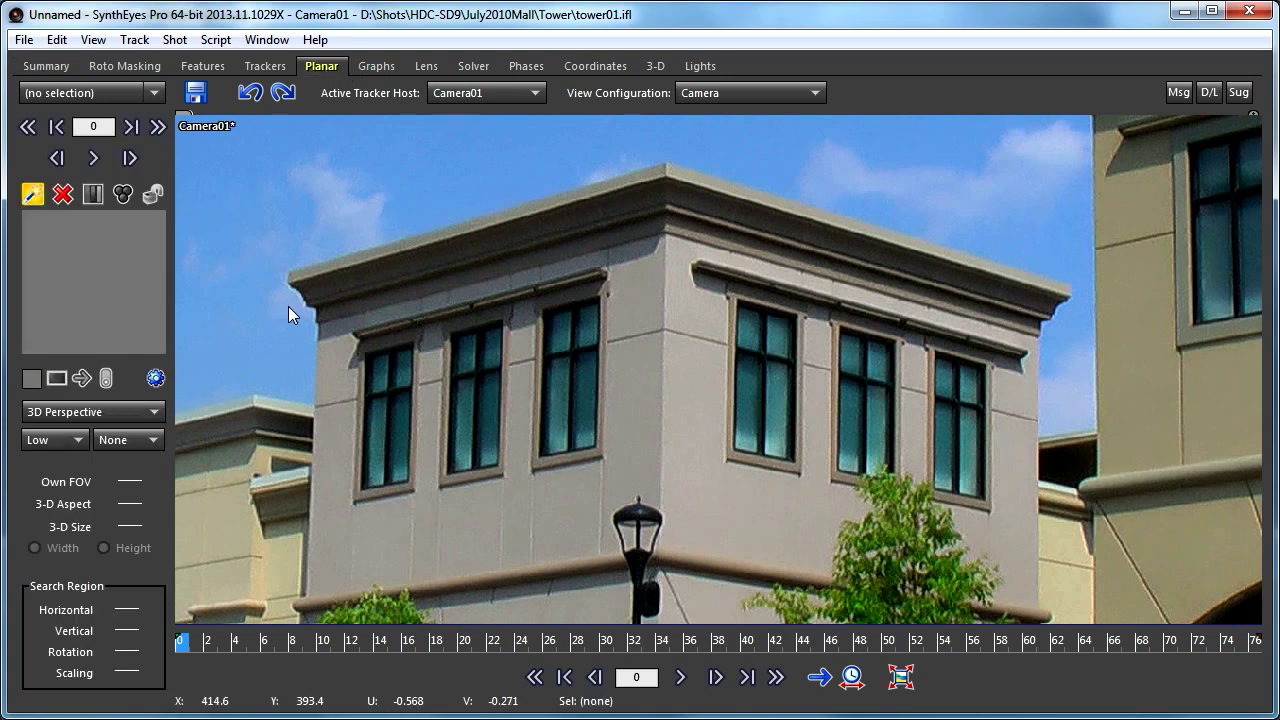
pyautogui.scroll(2, 335, 339)
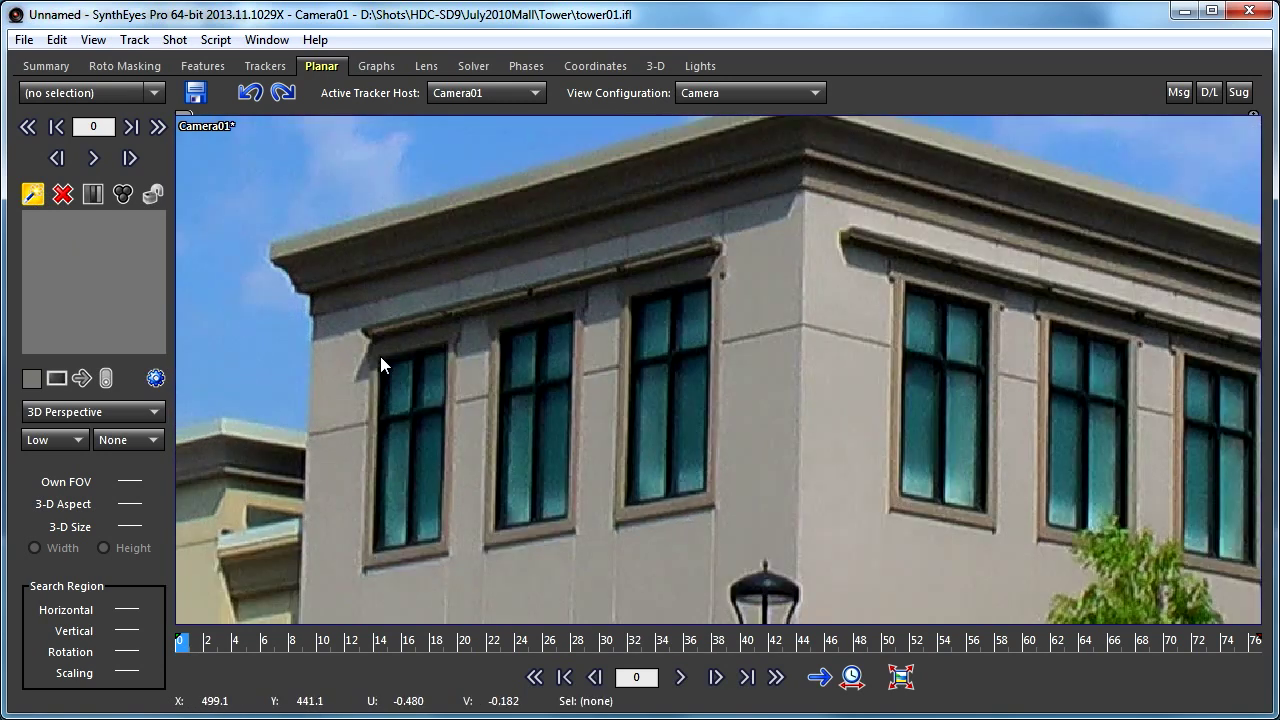
pyautogui.click(378, 356)
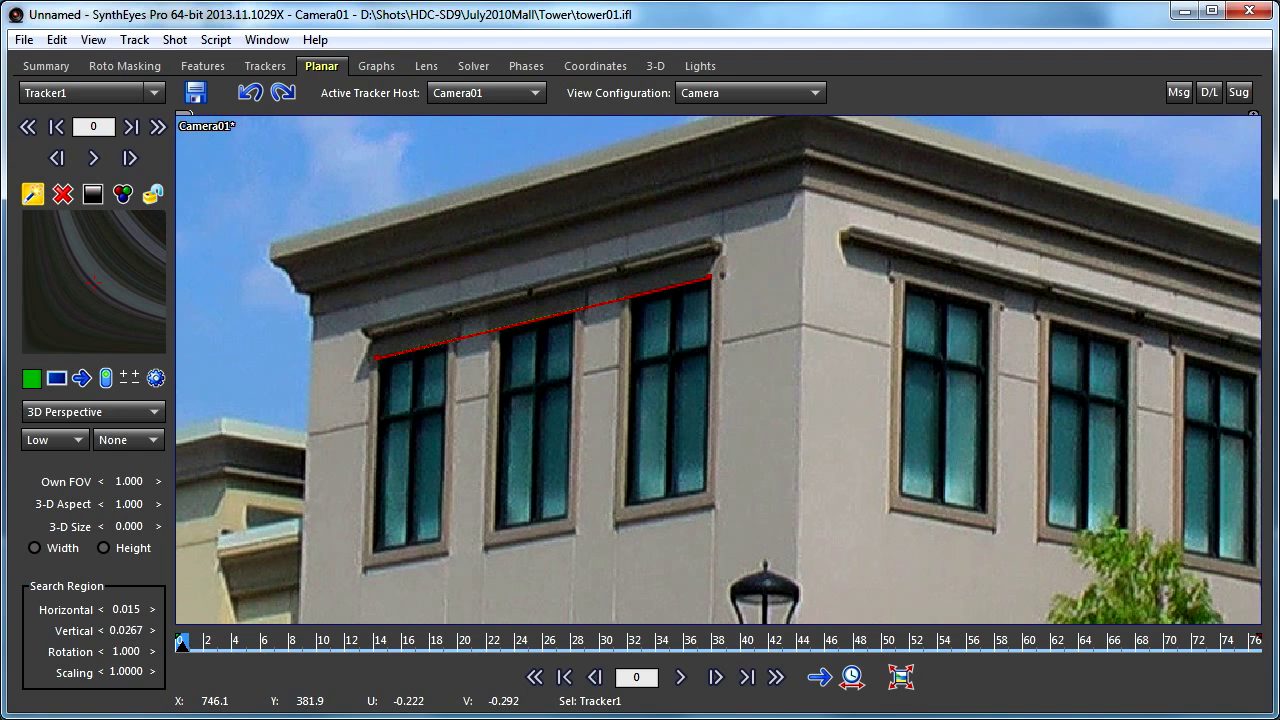
pyautogui.click(710, 277)
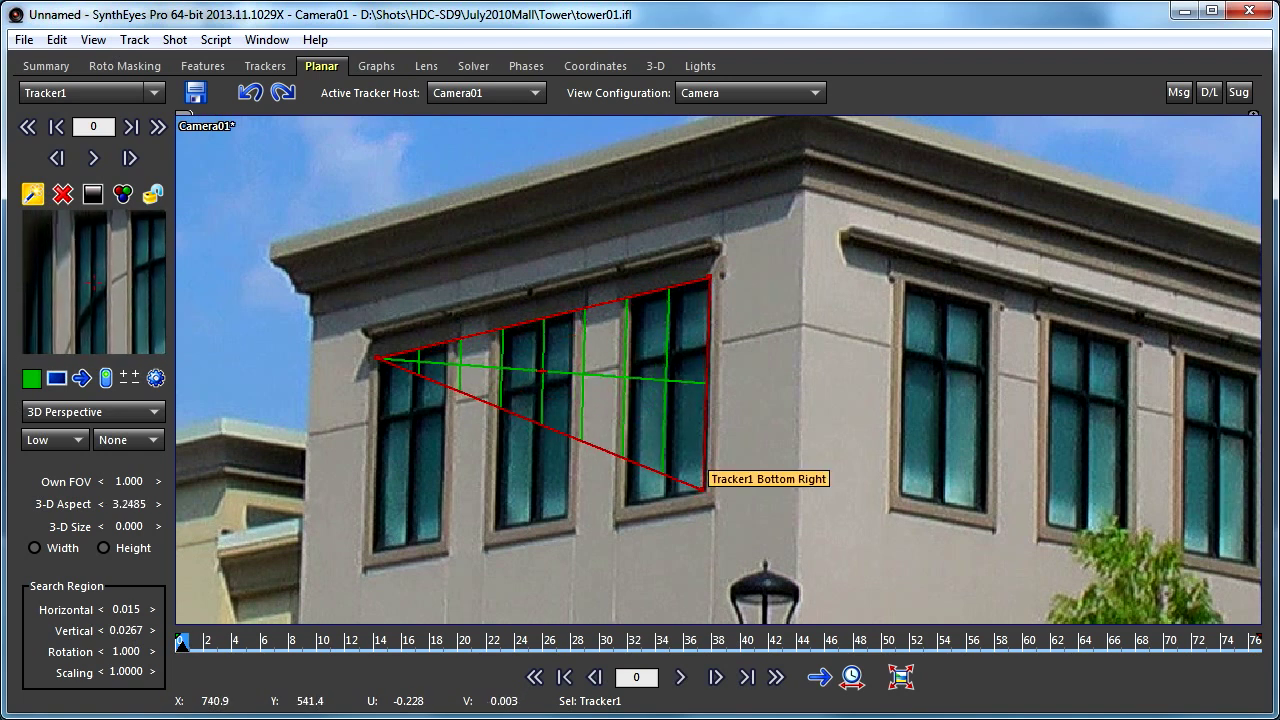
pyautogui.click(705, 490)
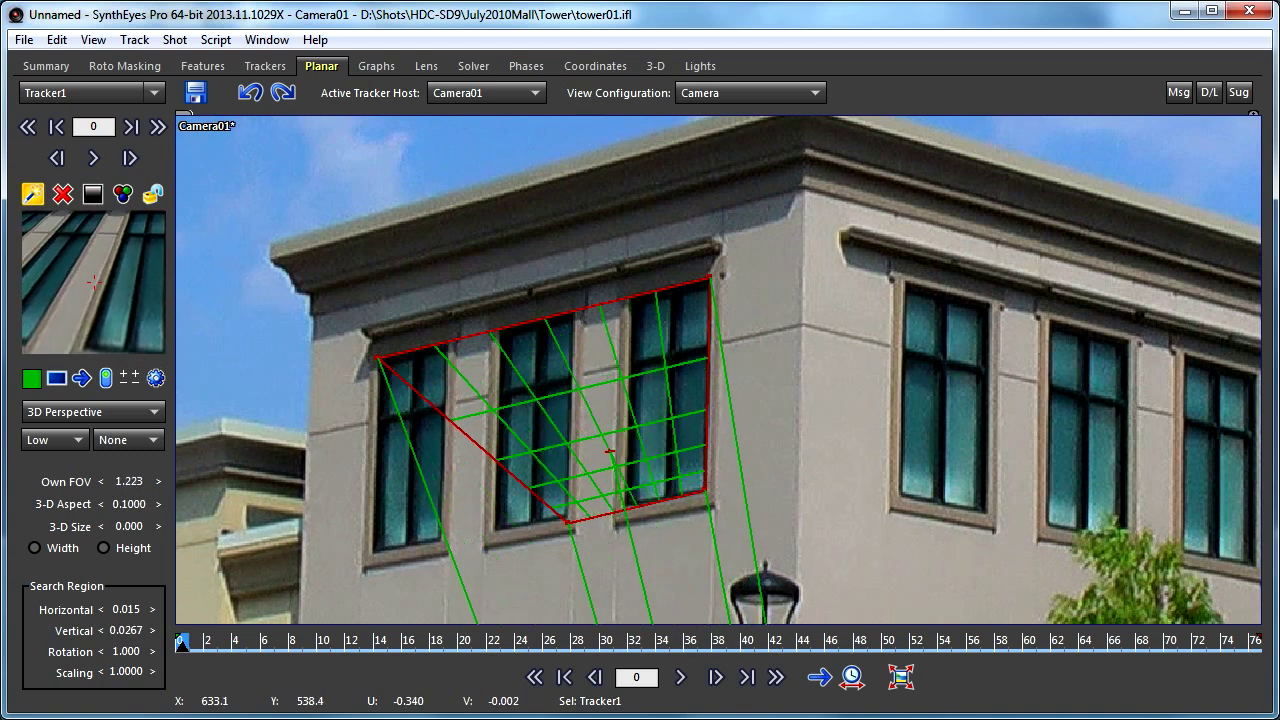
pyautogui.click(378, 458)
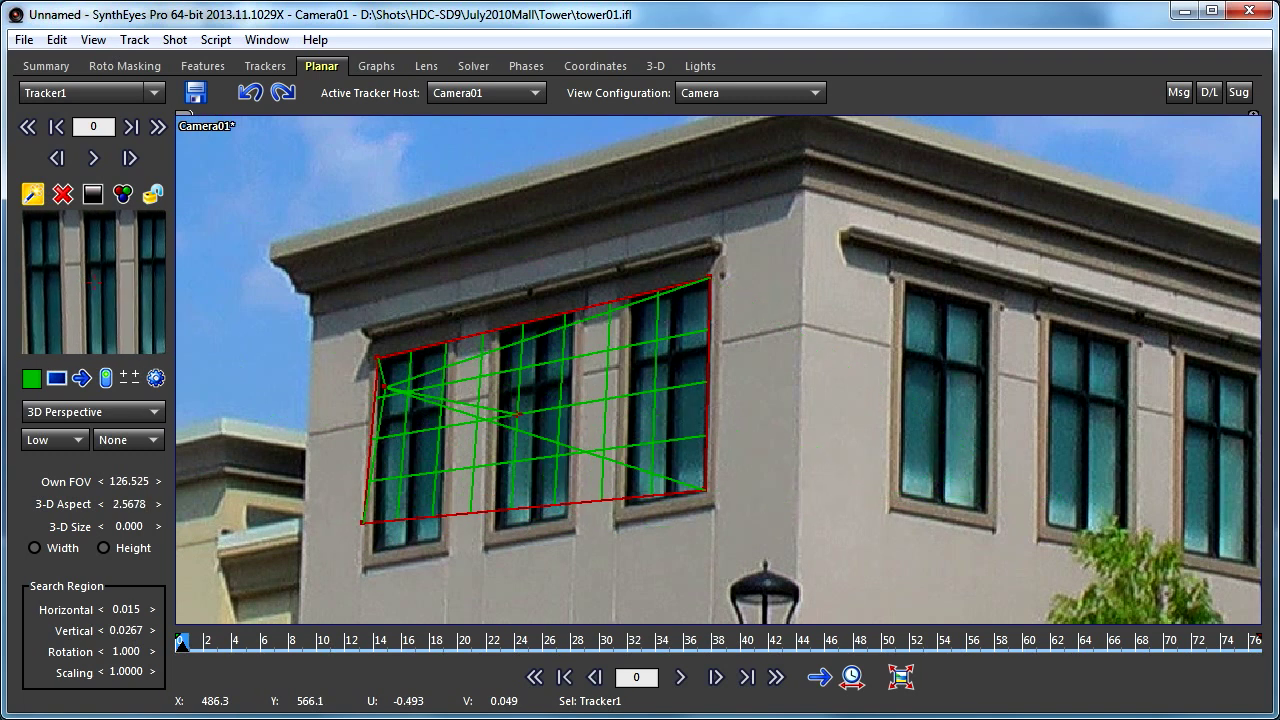
pyautogui.click(370, 550)
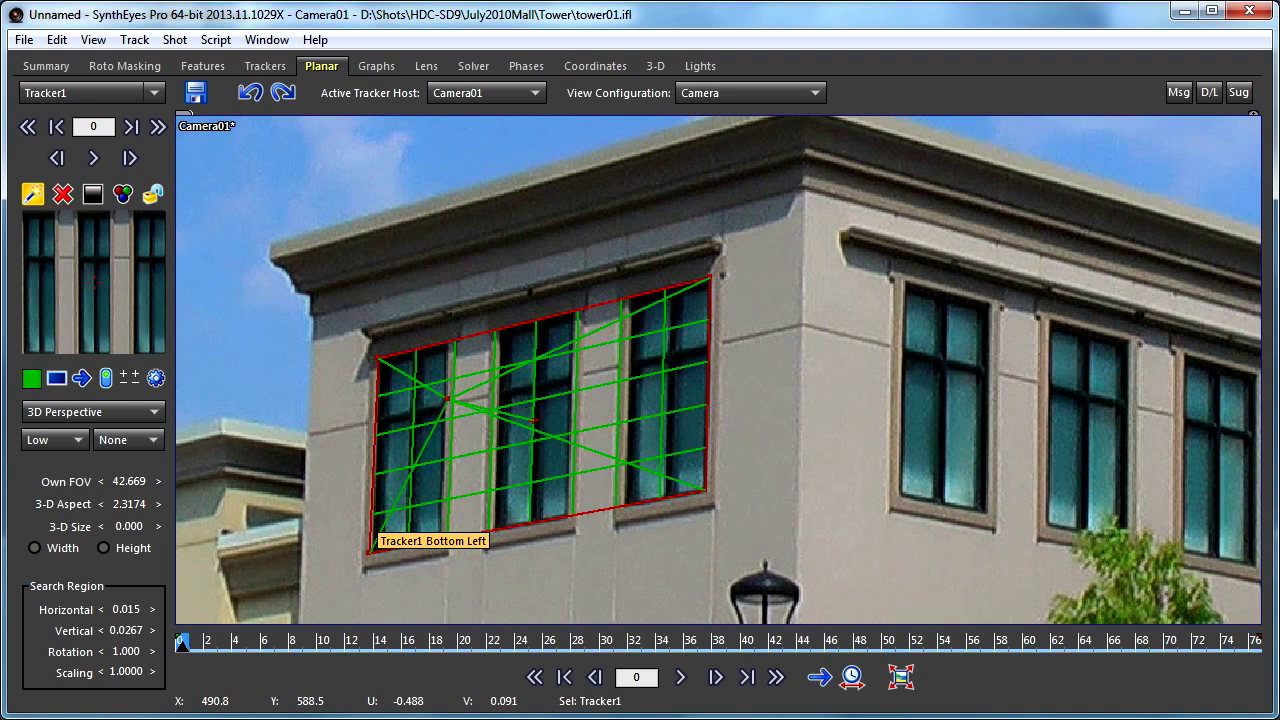
pyautogui.moveTo(369, 551)
pyautogui.mouseDown()
pyautogui.moveTo(448, 548)
pyautogui.moveTo(357, 537)
pyautogui.moveTo(374, 484)
pyautogui.moveTo(370, 551)
pyautogui.mouseUp()
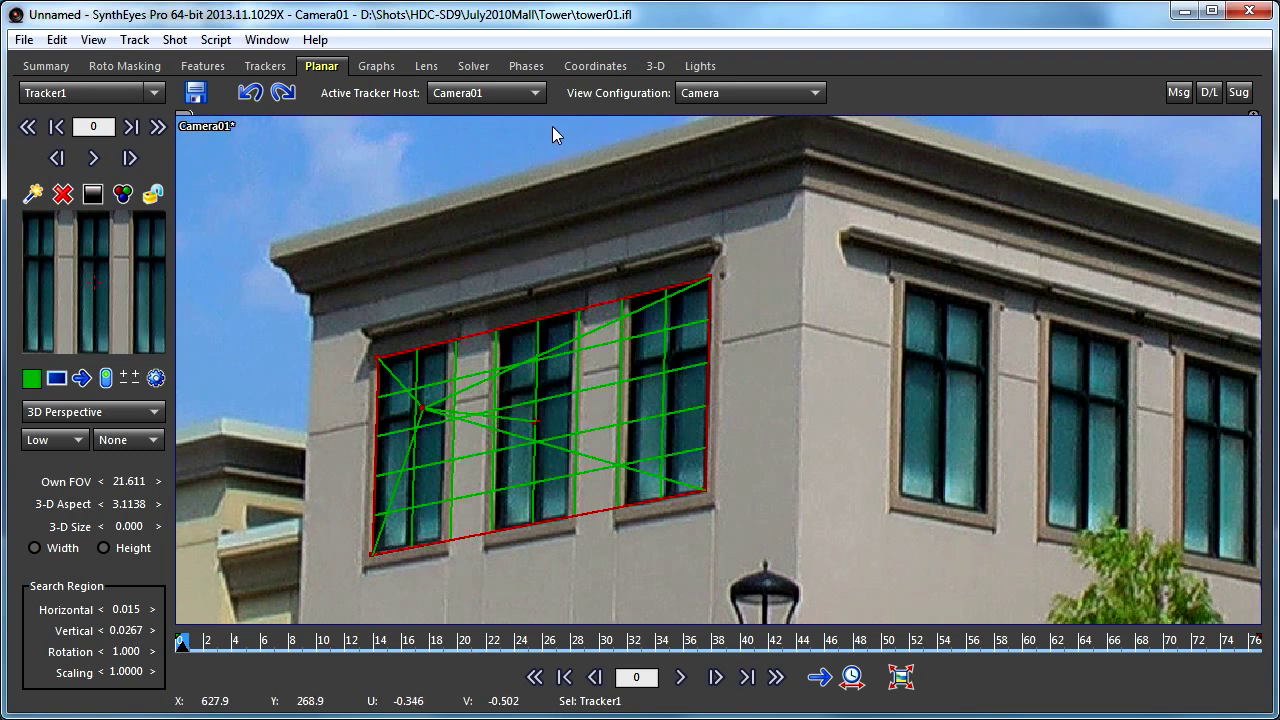
# - Examine the planar tracker's 3-D placement in the Quad view configuration and return to the Camera view
pyautogui.click(704, 97)
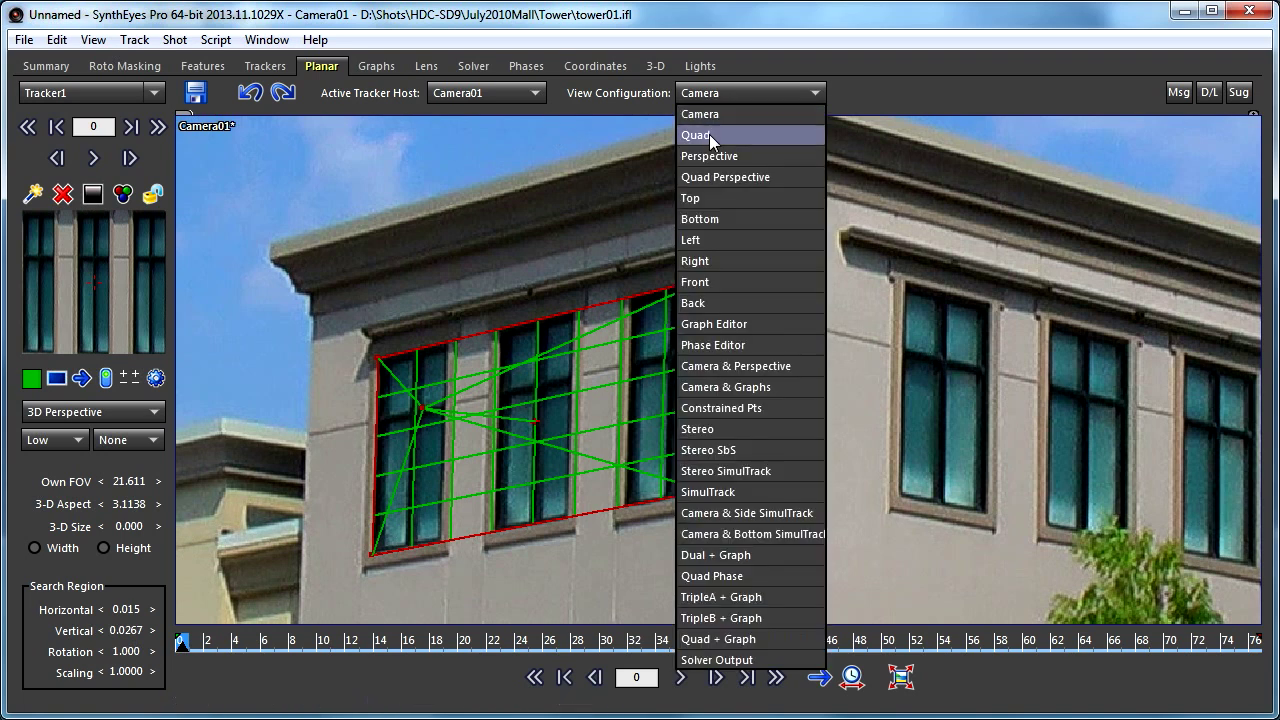
pyautogui.click(706, 137)
pyautogui.scroll(-10, 432, 252)
pyautogui.scroll(6, 428, 253)
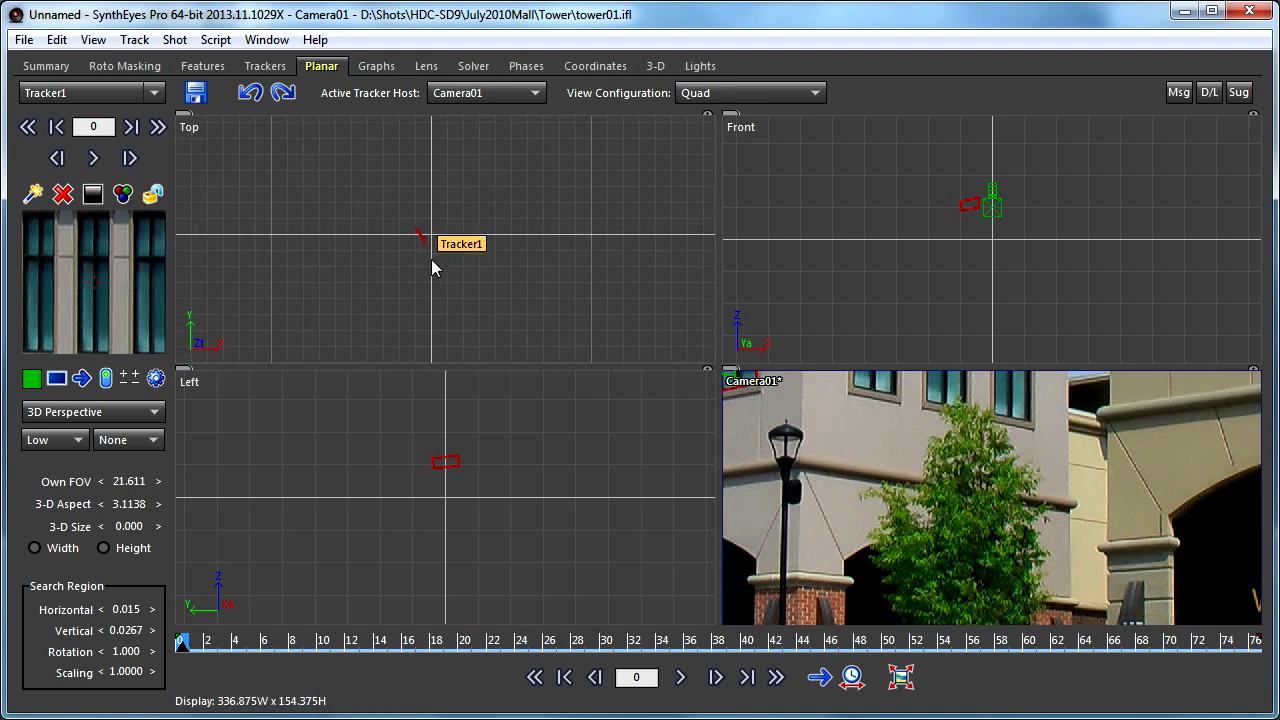
pyautogui.click(713, 94)
pyautogui.click(714, 115)
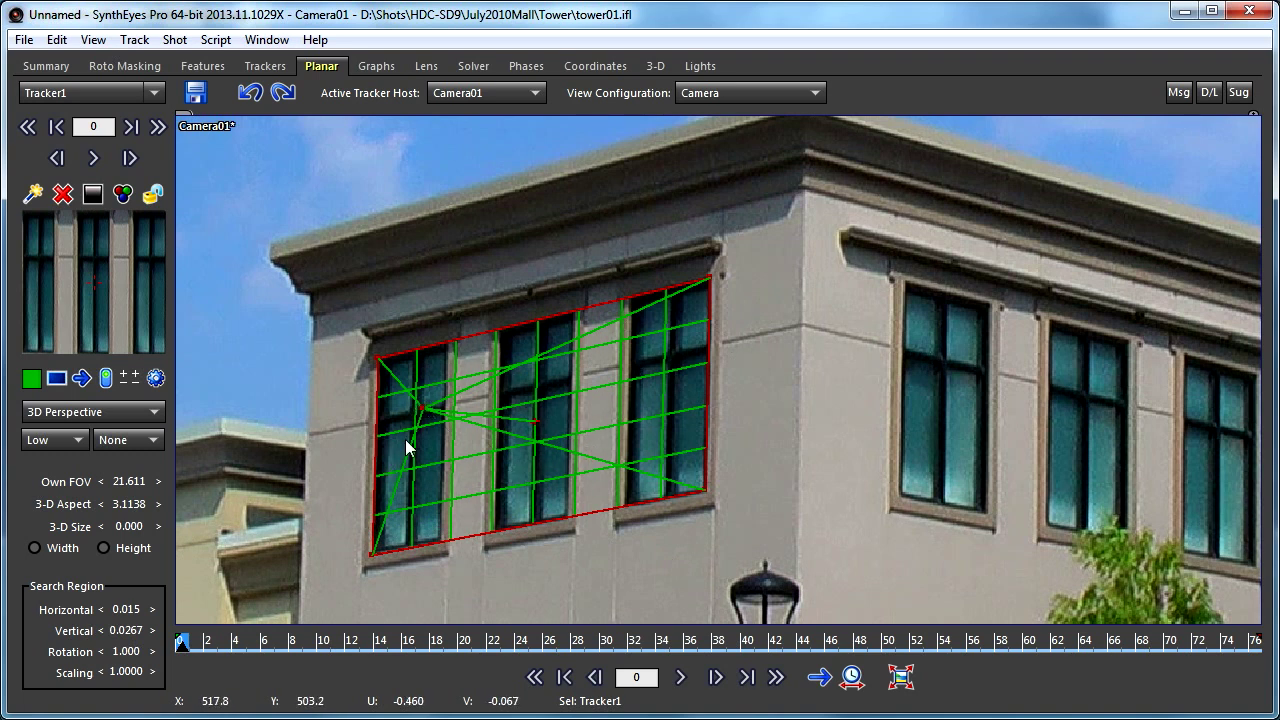
# - Fine-tune the planar tracker's field of view and corners to about 24.072 Own FOV, matching the wall's perspective
pyautogui.moveTo(138, 490); pyautogui.dragTo(174, 480)
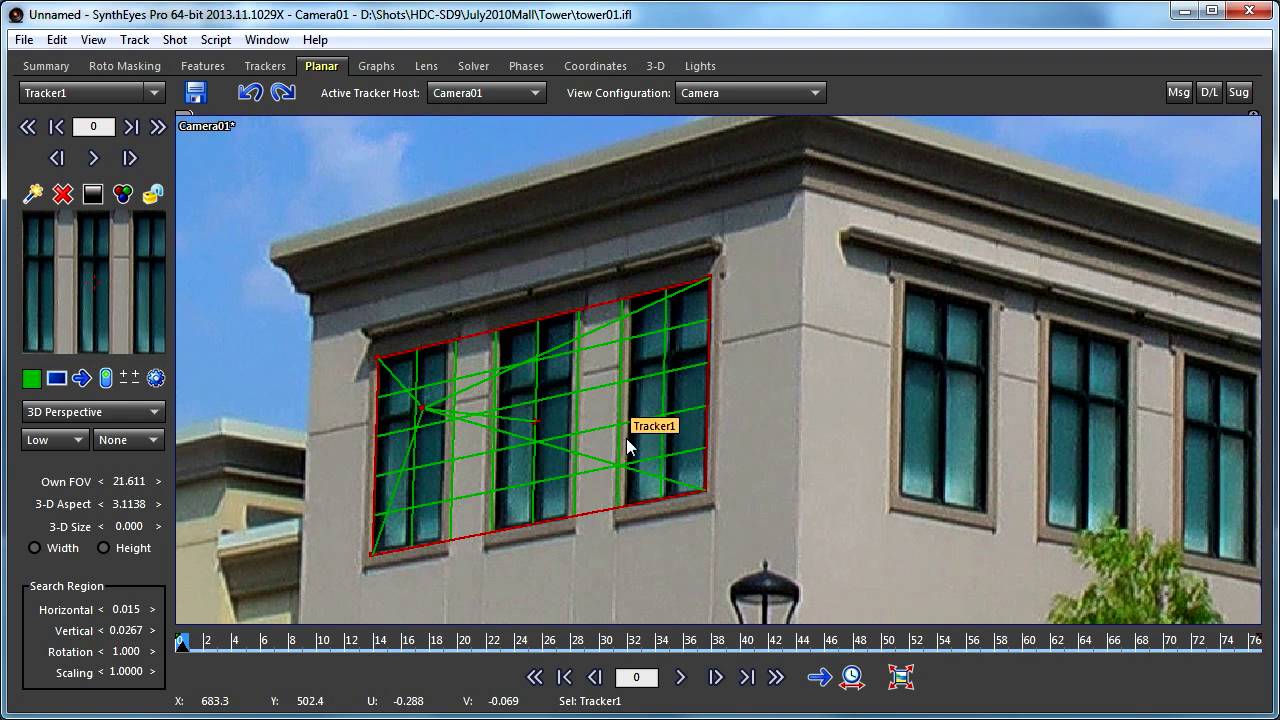
pyautogui.moveTo(420, 410)
pyautogui.mouseDown()
pyautogui.moveTo(455, 406)
pyautogui.moveTo(425, 410)
pyautogui.mouseUp()
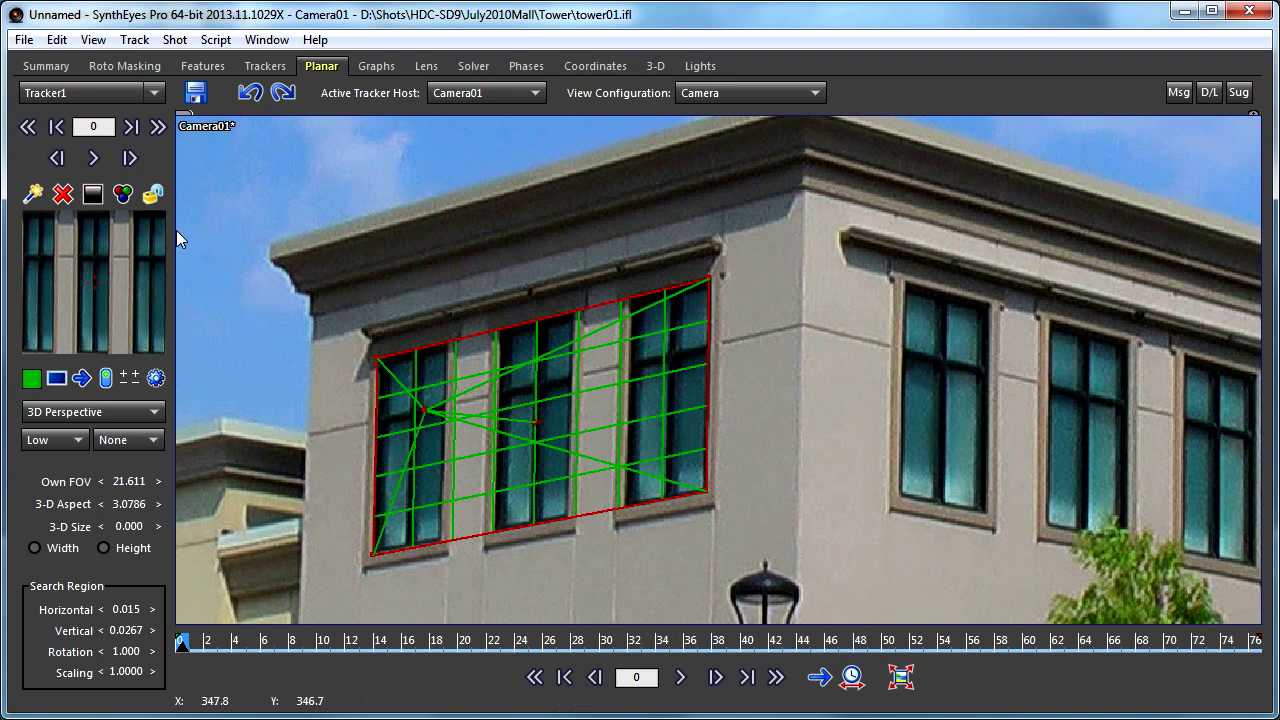
pyautogui.moveTo(710, 279)
pyautogui.mouseDown()
pyautogui.moveTo(694, 300)
pyautogui.moveTo(746, 251)
pyautogui.moveTo(715, 272)
pyautogui.mouseUp()
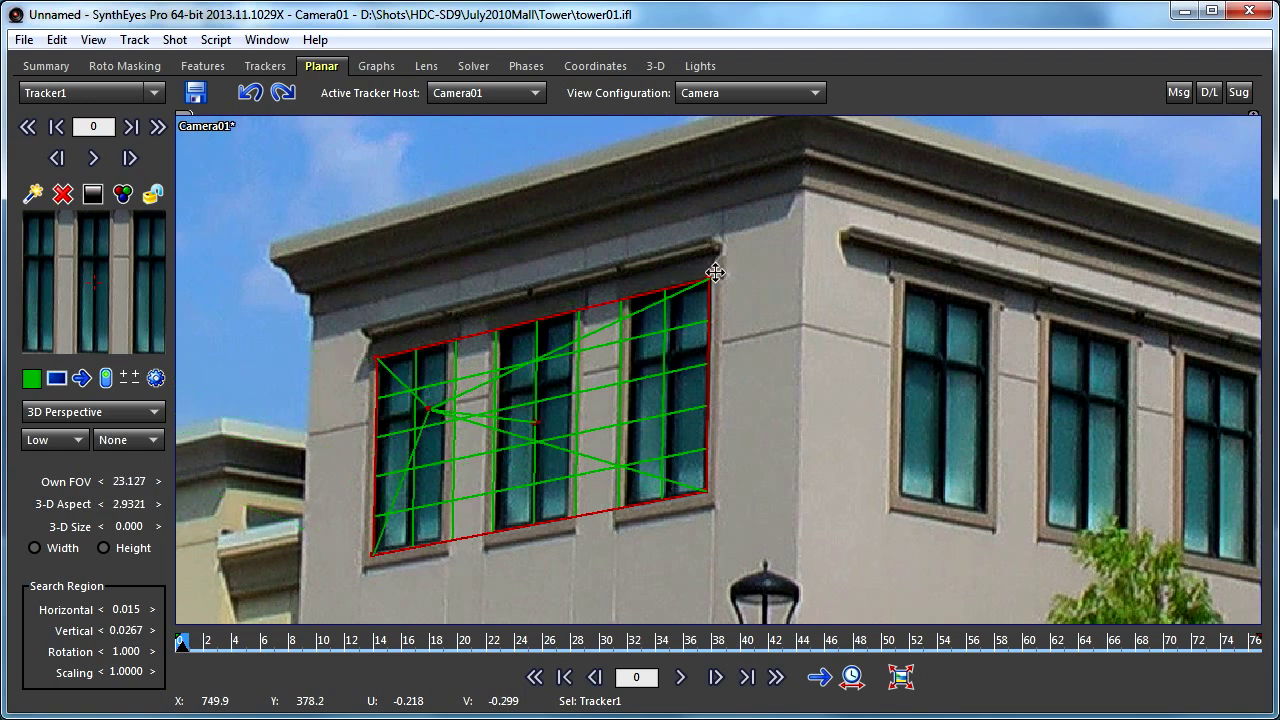
pyautogui.moveTo(140, 233); pyautogui.dragTo(141, 235)
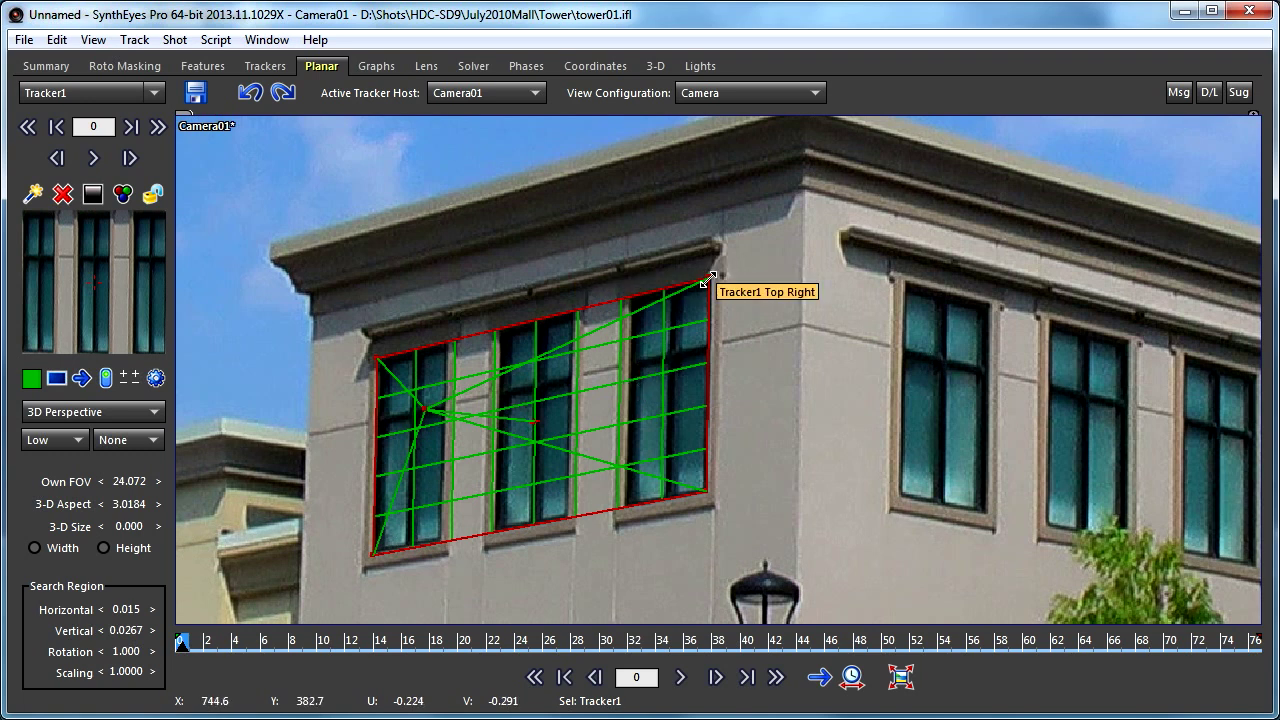
# - Enlarge the planar tracker to cover the wall around the three windows and track it forward to frame 76
pyautogui.moveTo(705, 280); pyautogui.dragTo(764, 236)
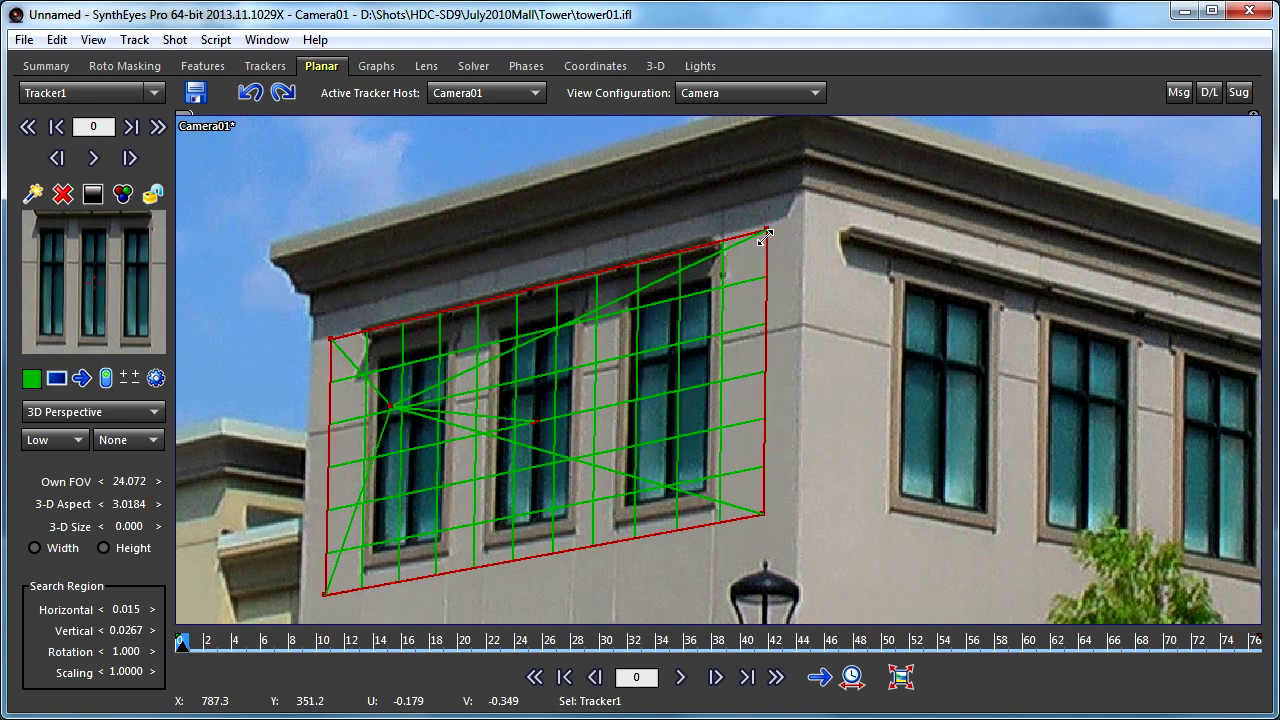
pyautogui.moveTo(765, 237); pyautogui.dragTo(758, 204)
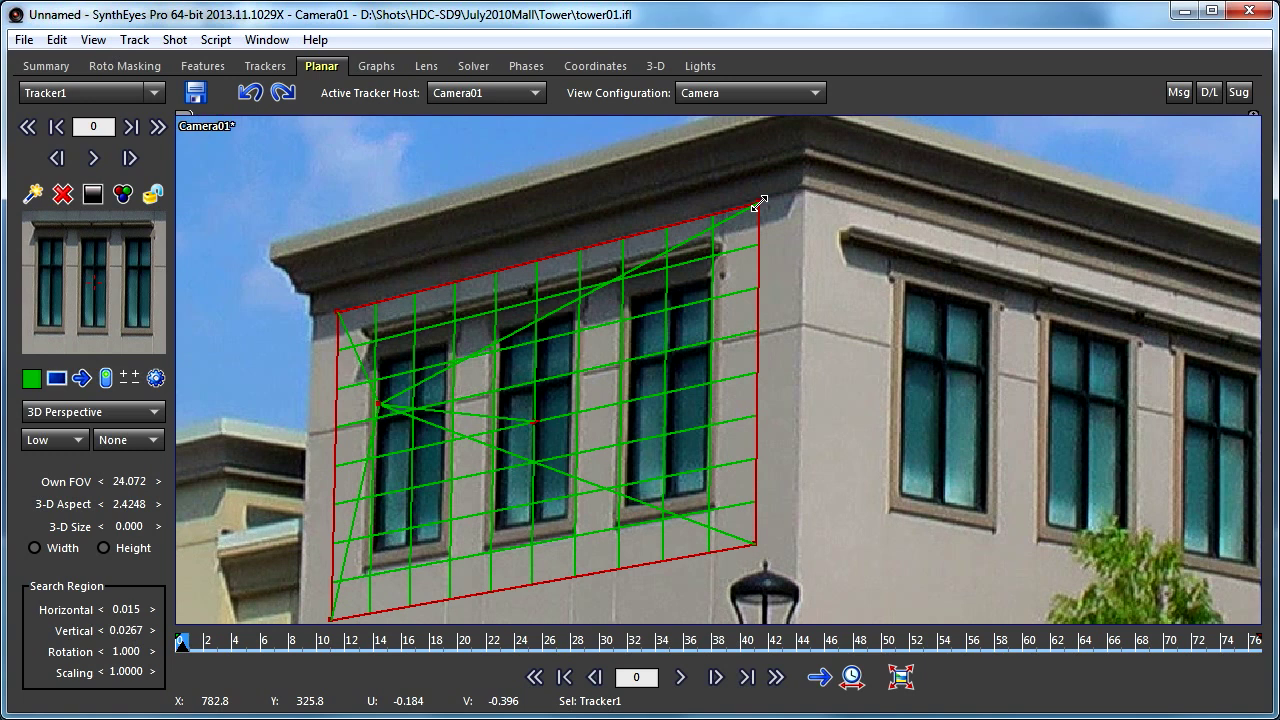
pyautogui.moveTo(757, 205); pyautogui.dragTo(757, 208)
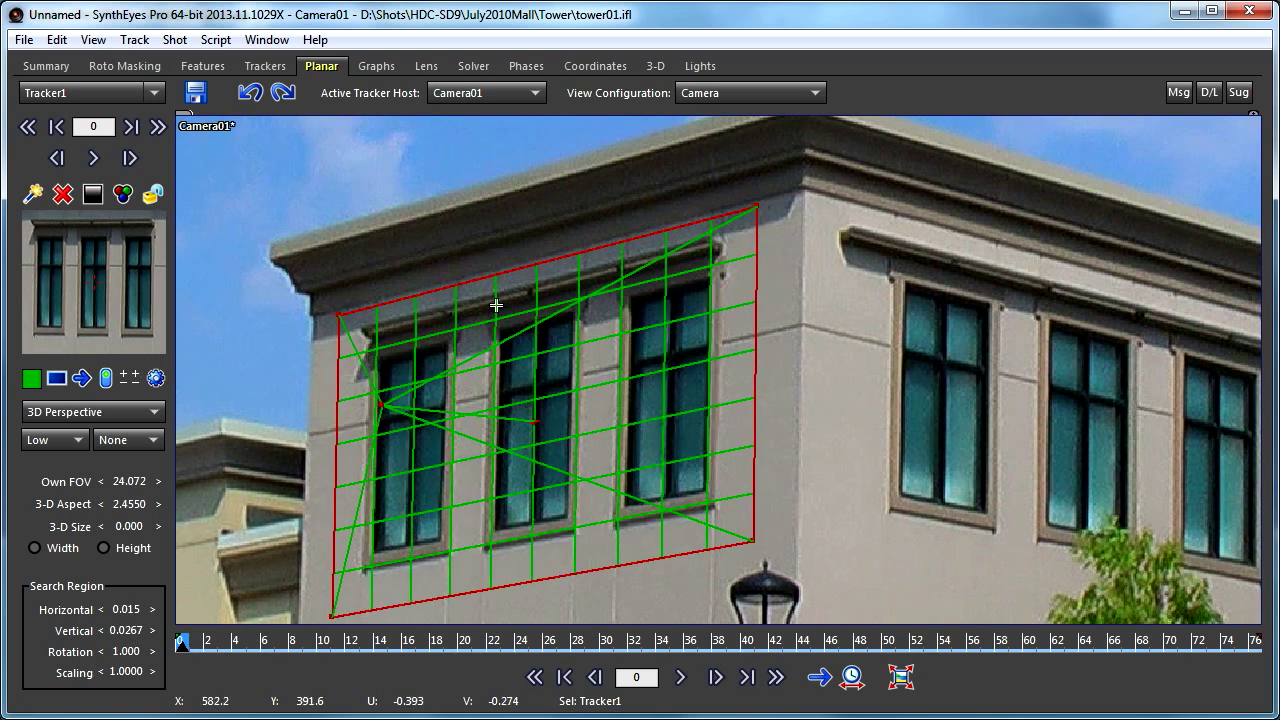
pyautogui.scroll(-3, 500, 364)
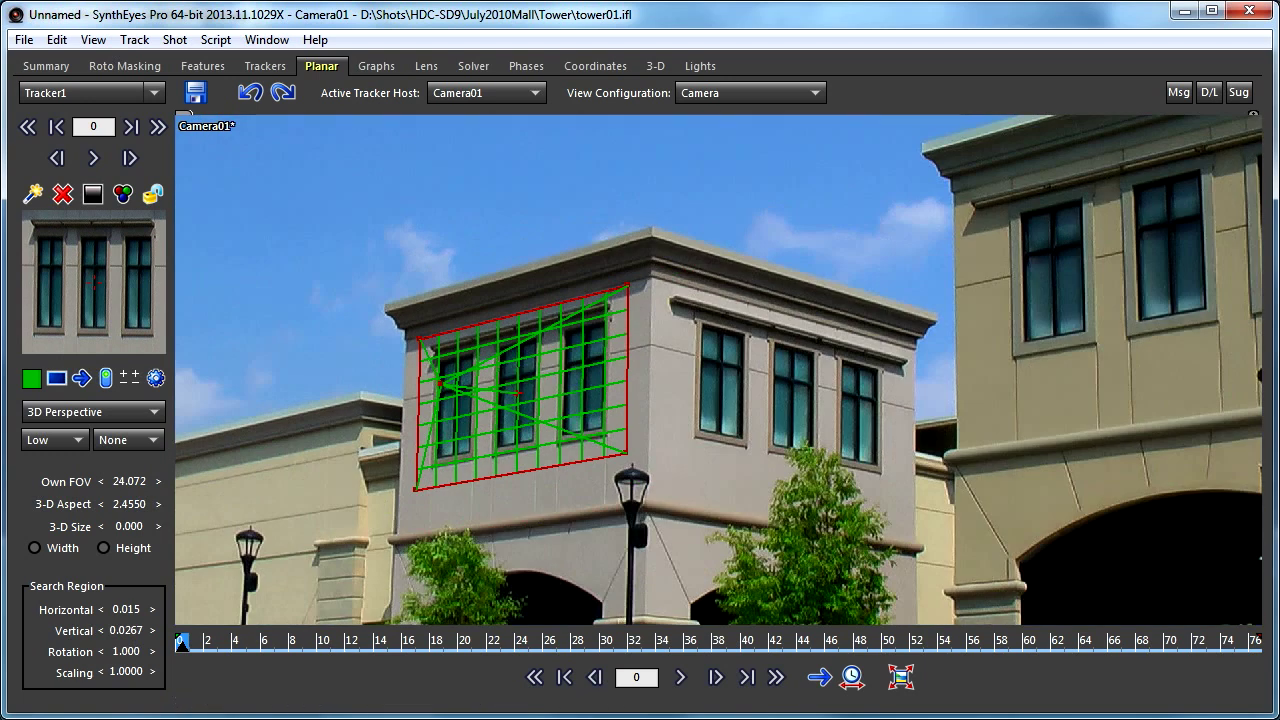
pyautogui.click(679, 678)
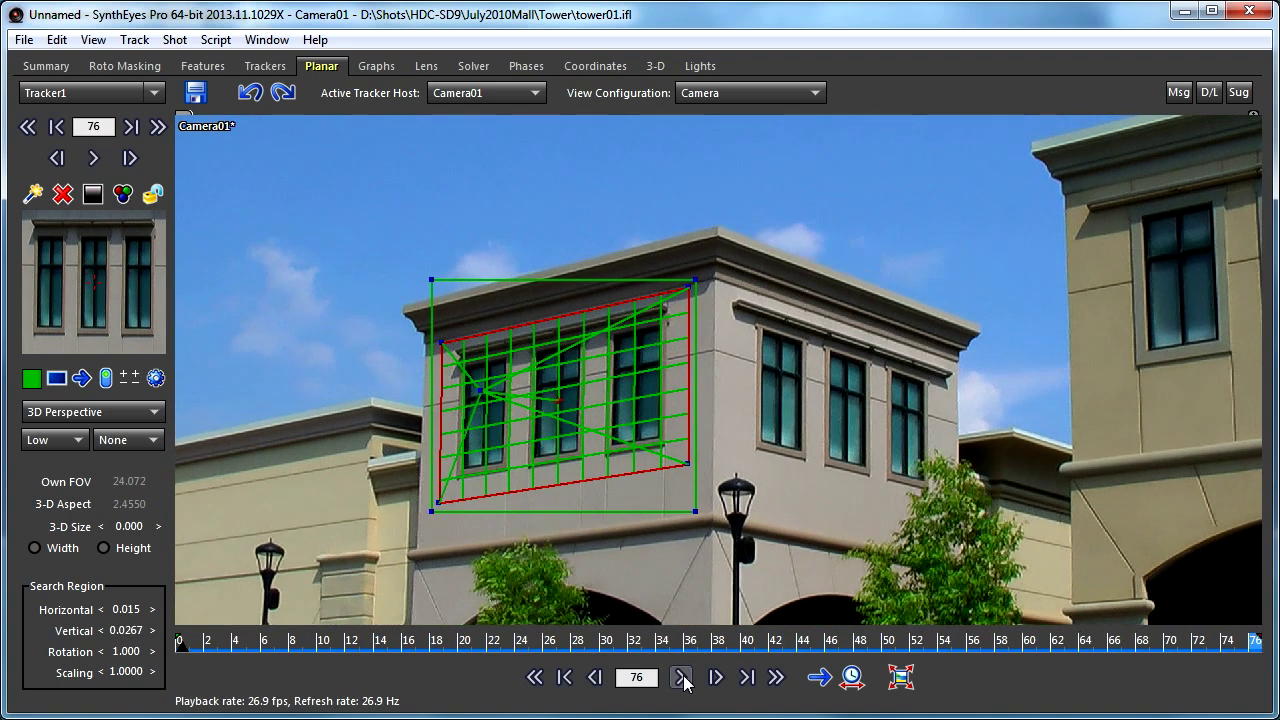
# - Examine the tracked plane's 3-D motion in the Quad view configuration by scrubbing through the shot back to frame 0
pyautogui.click(738, 94)
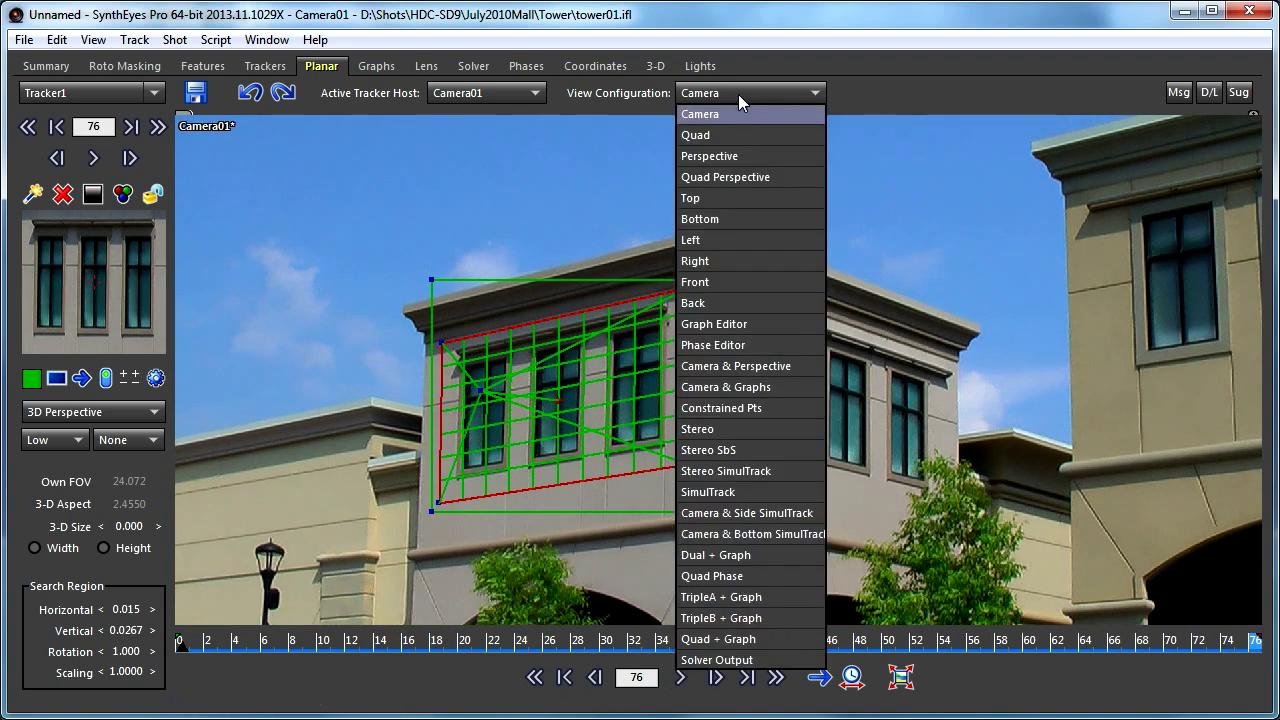
pyautogui.click(734, 124)
pyautogui.scroll(-3, 530, 254)
pyautogui.scroll(2, 519, 521)
pyautogui.moveTo(519, 521); pyautogui.dragTo(488, 522, button='middle')
pyautogui.moveTo(286, 646); pyautogui.dragTo(884, 677)
pyautogui.moveTo(1028, 642); pyautogui.dragTo(180, 640)
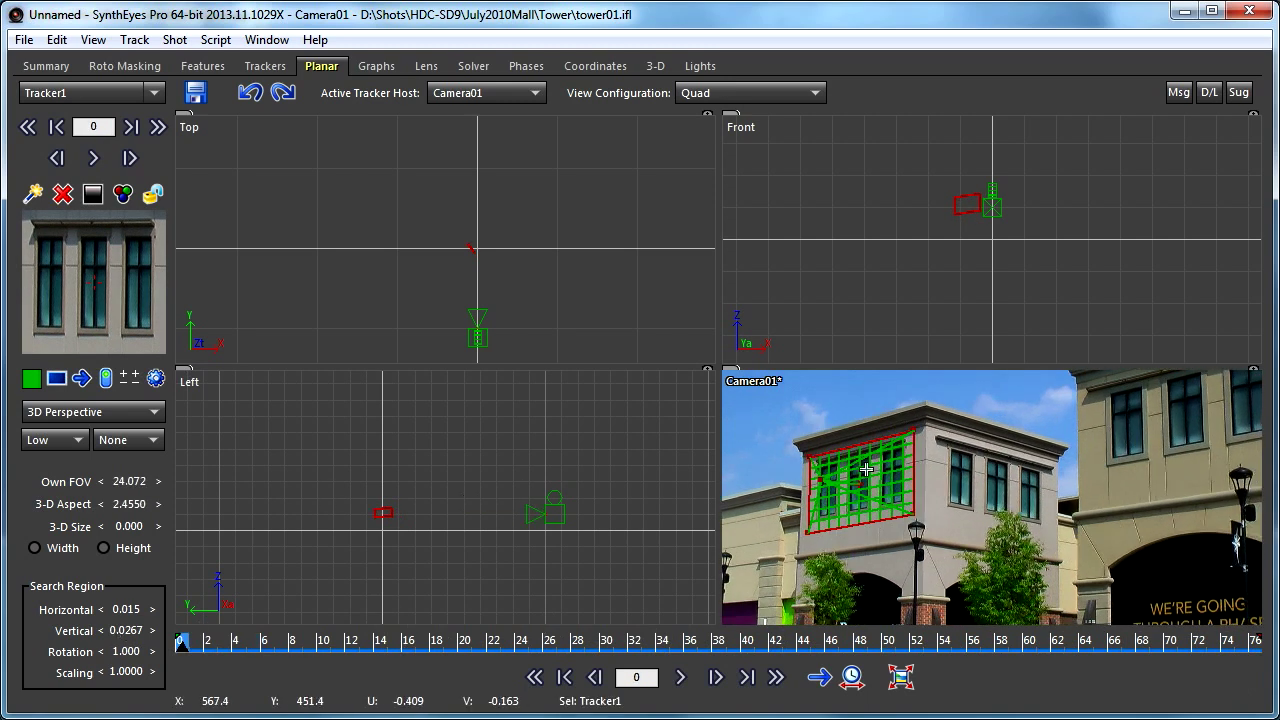
# - Lock the planar tracker and check its motion in the Perspective view locked to the Camera01 image
pyautogui.click(151, 194)
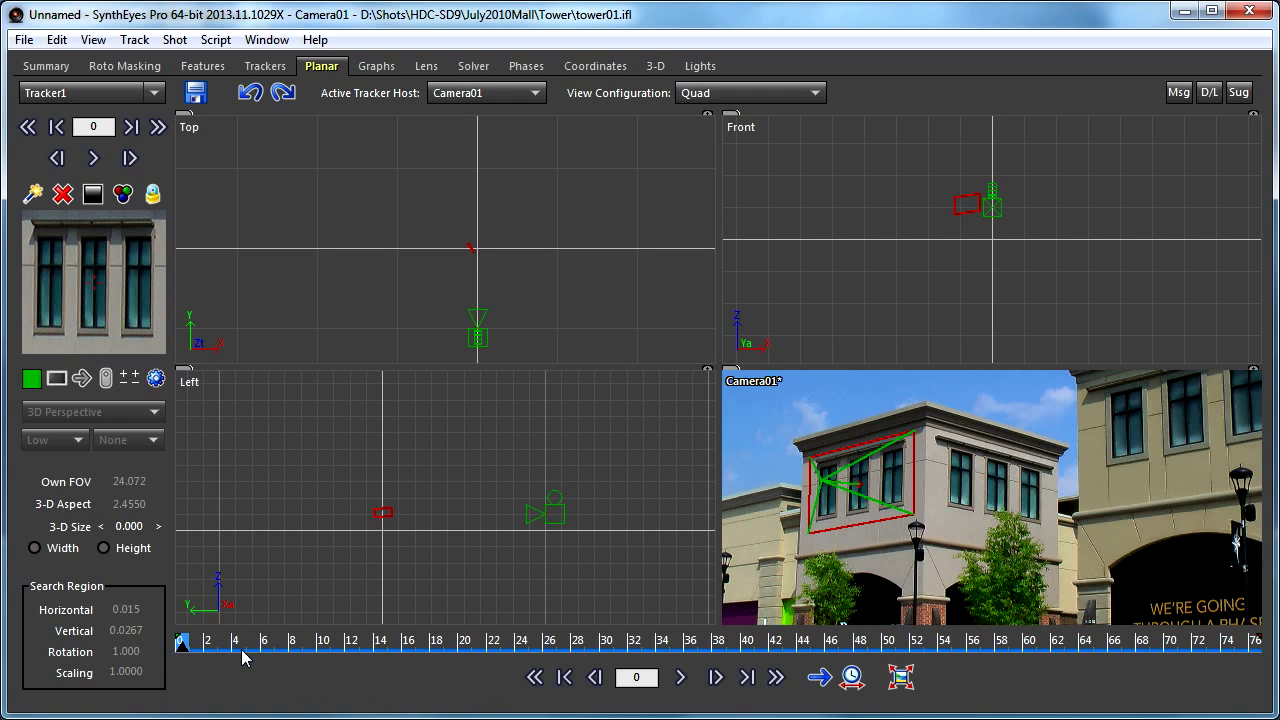
pyautogui.click(705, 93)
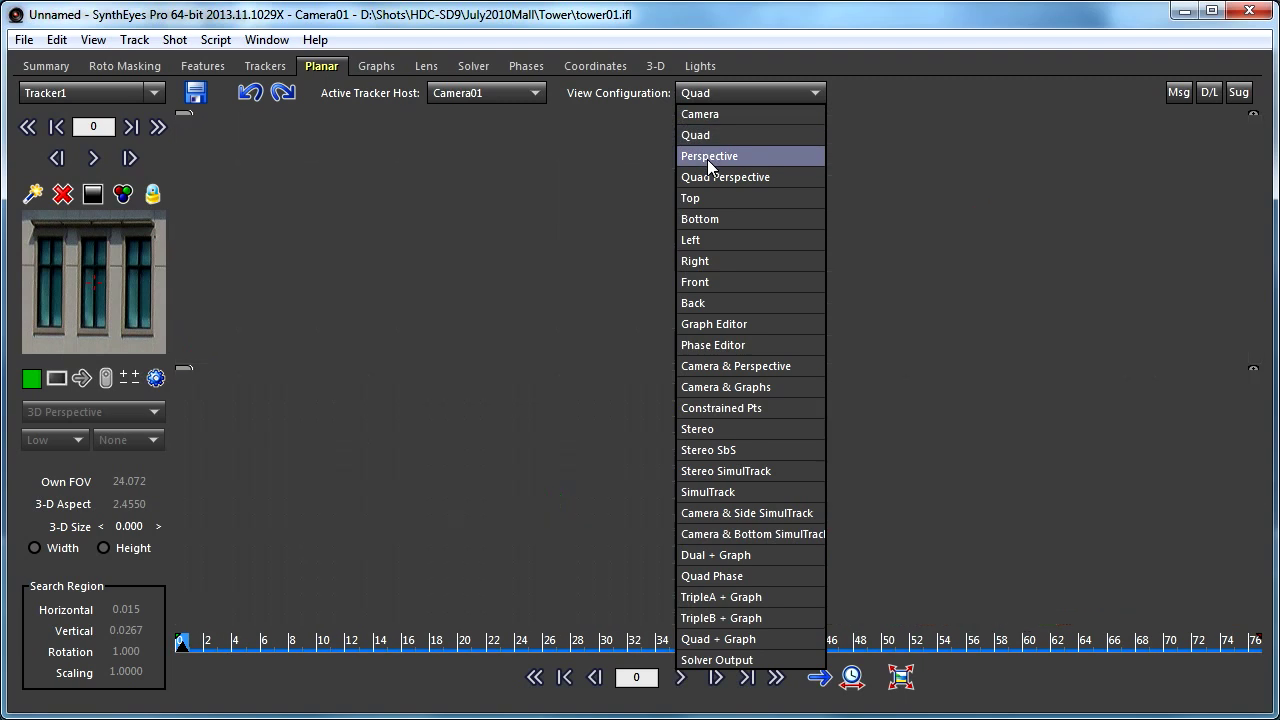
pyautogui.click(707, 157)
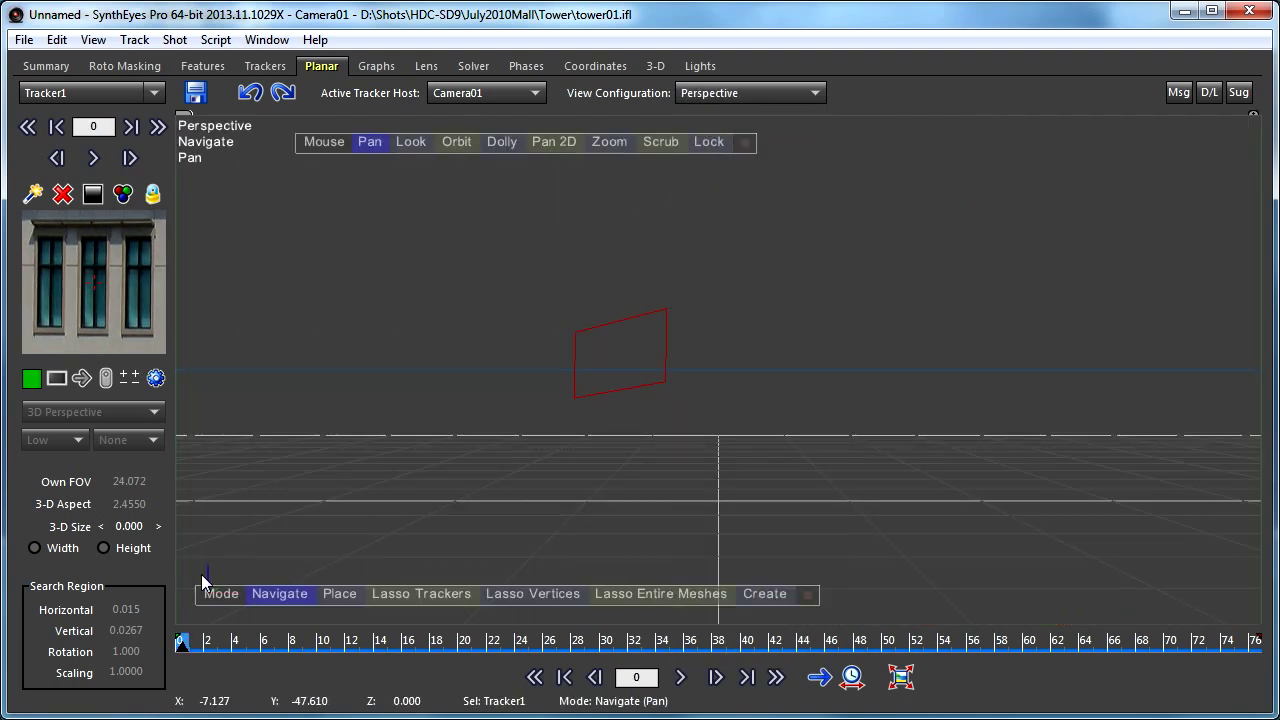
pyautogui.click(706, 141)
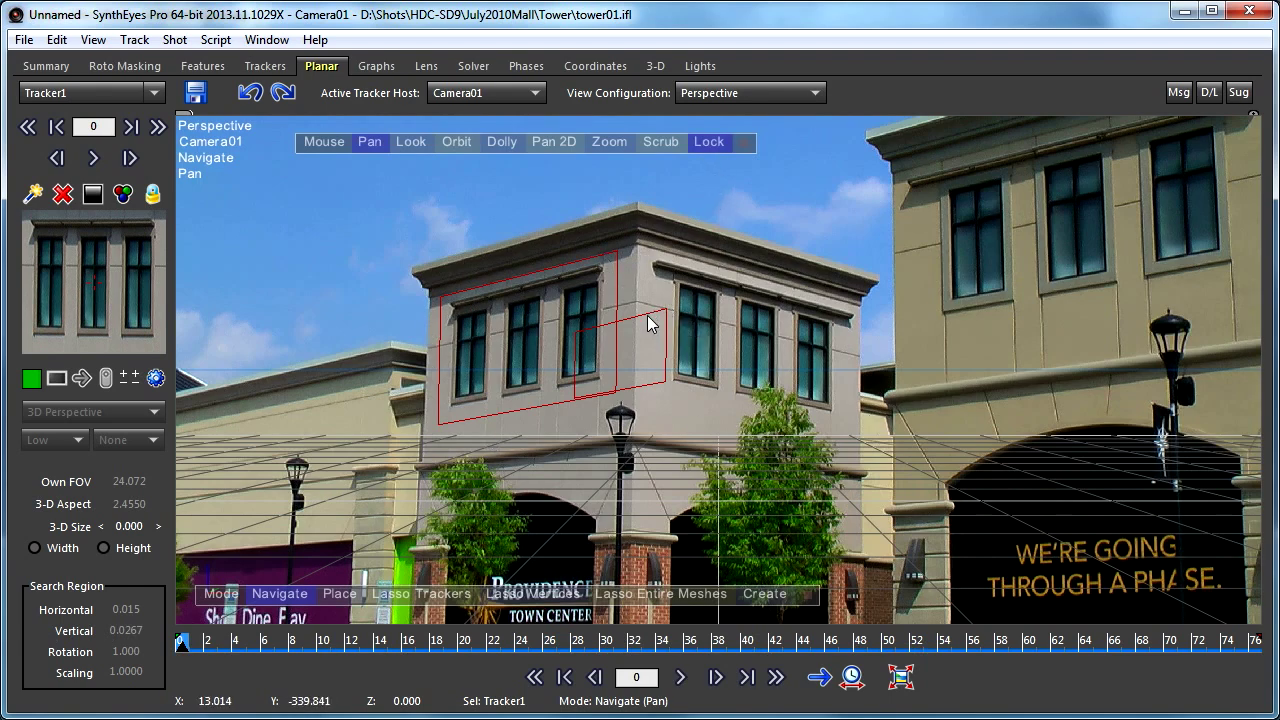
pyautogui.moveTo(455, 645); pyautogui.dragTo(168, 621)
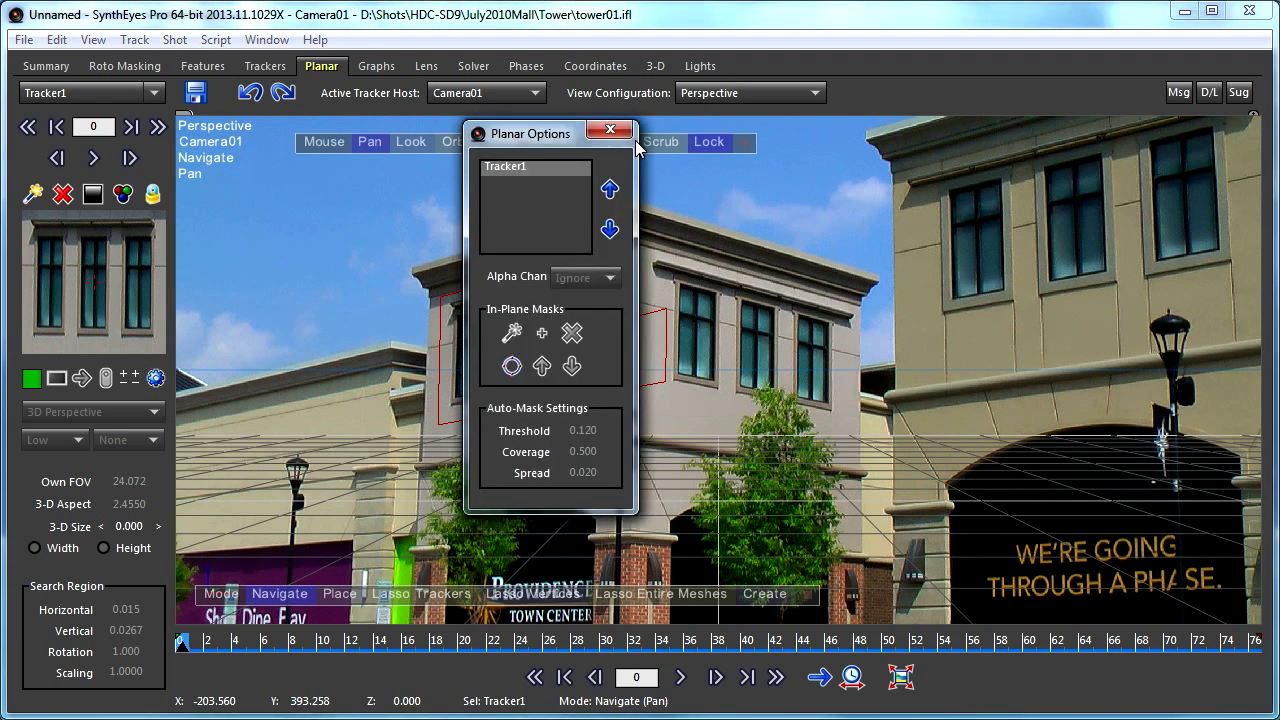
# - Review the Planar Options for the tracker and close the dialog
pyautogui.moveTo(522, 134); pyautogui.dragTo(413, 190)
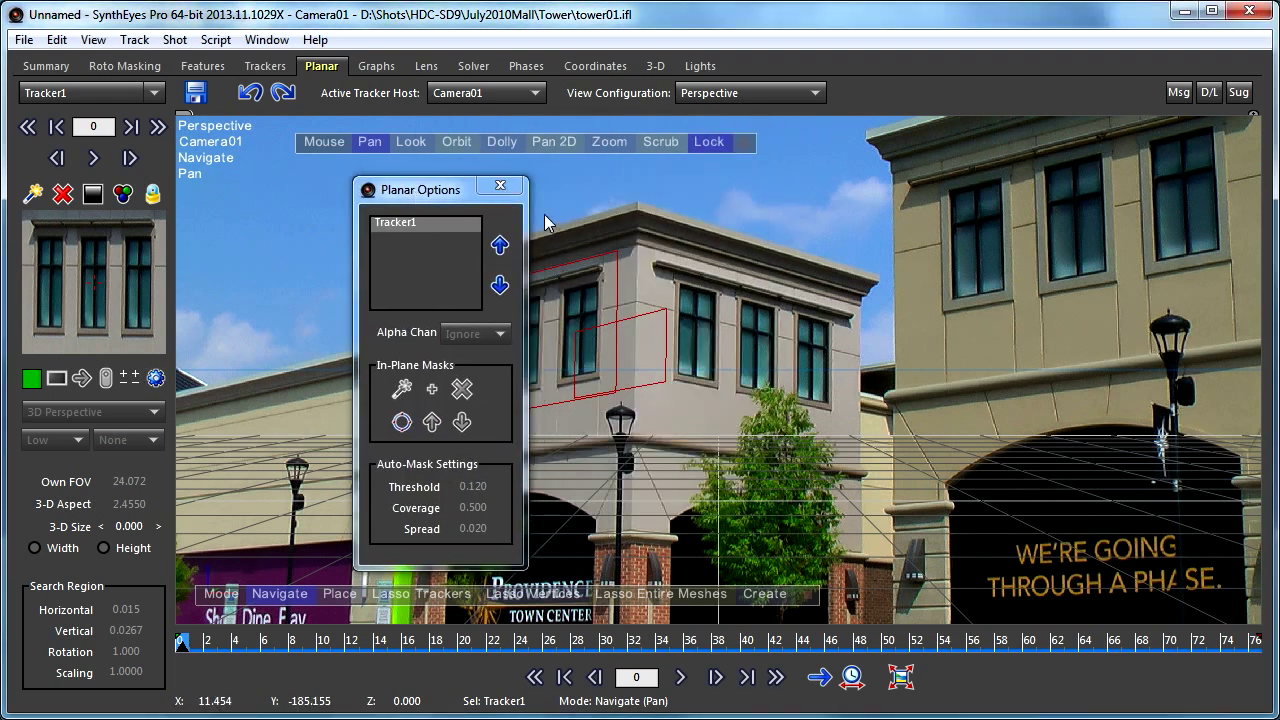
pyautogui.click(503, 187)
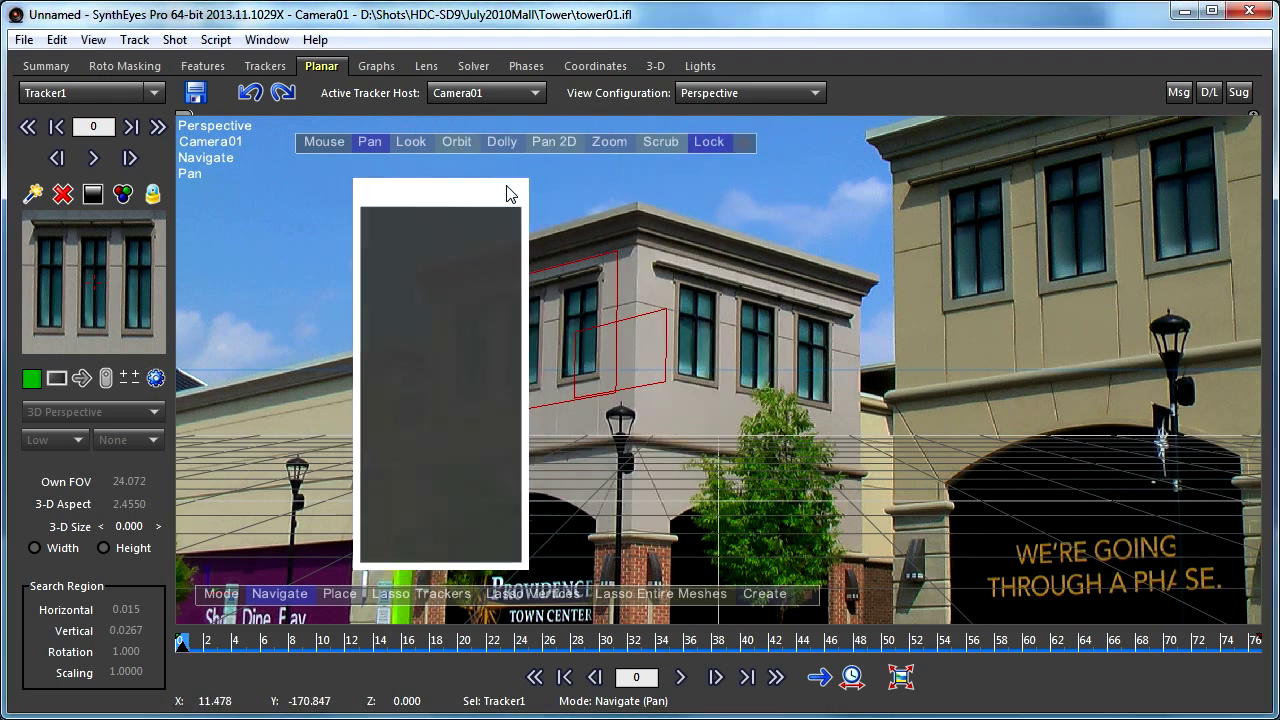
# - Bring up the Planar Tracking scripts, save the tracker's field of view as known, and open the lens settings
pyautogui.keyDown('ctrl'); pyautogui.click(154, 378); pyautogui.keyUp('ctrl')
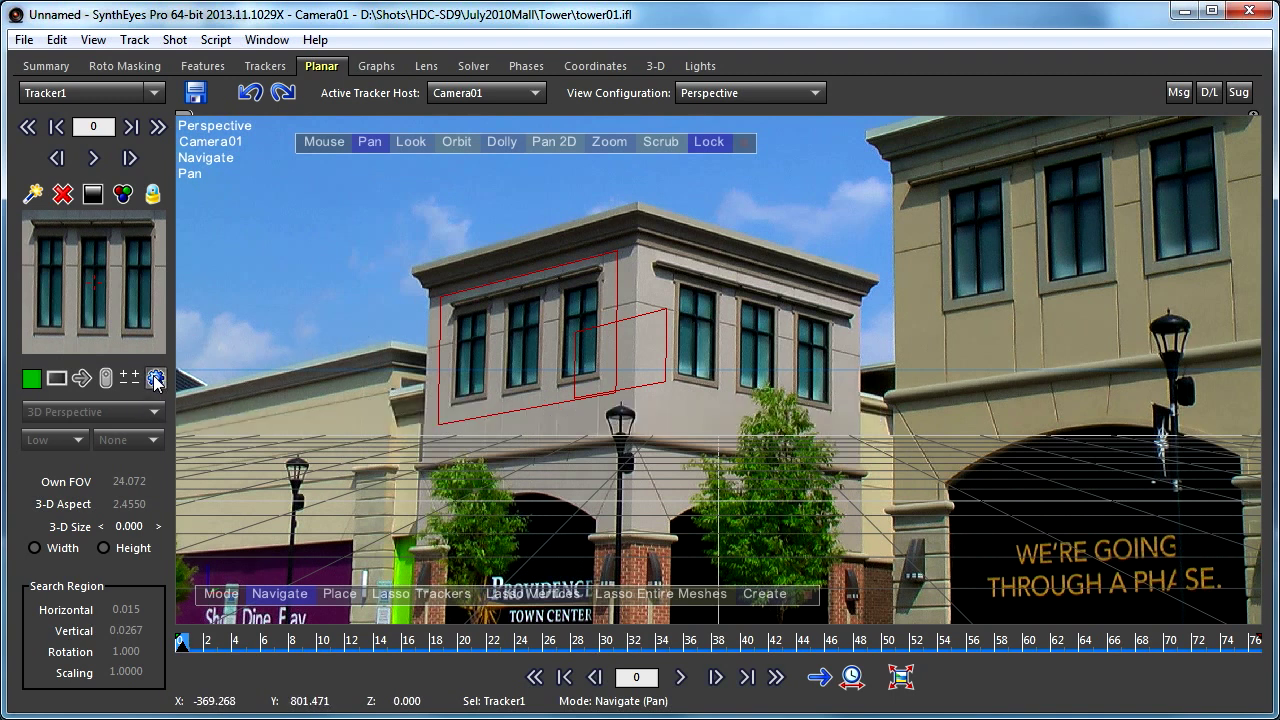
pyautogui.moveTo(558, 134); pyautogui.dragTo(1066, 190)
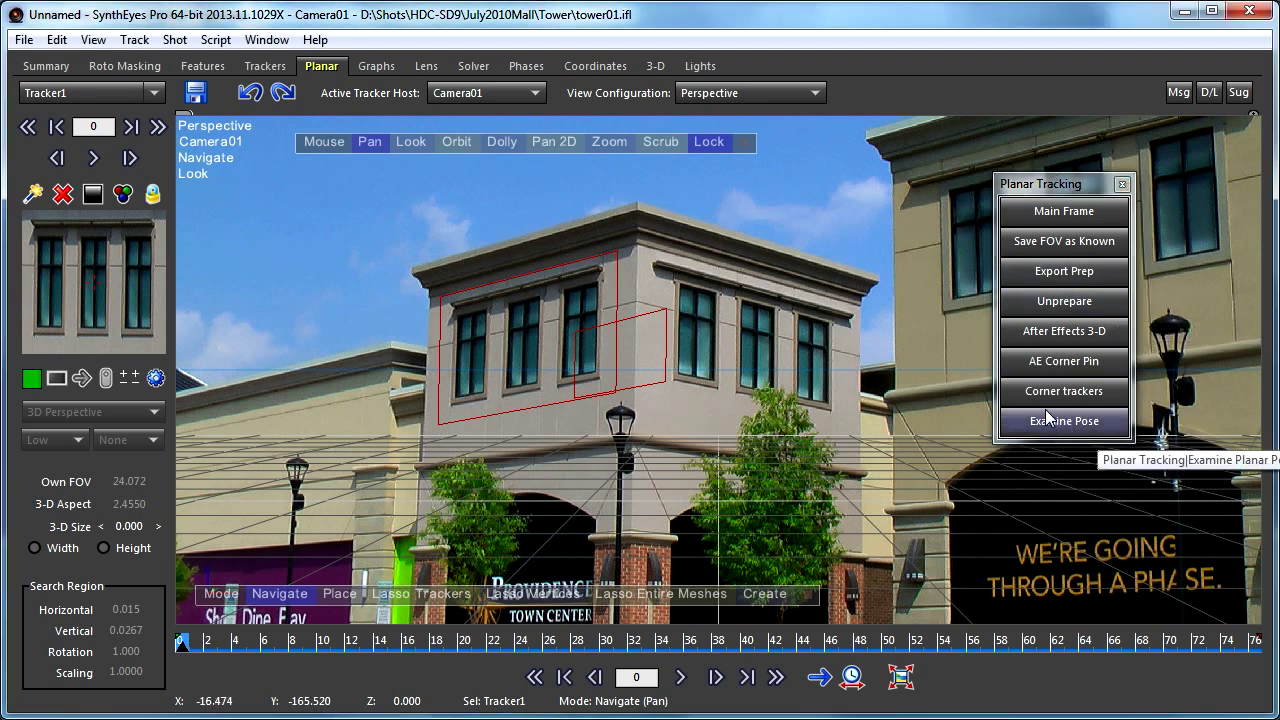
pyautogui.click(1052, 241)
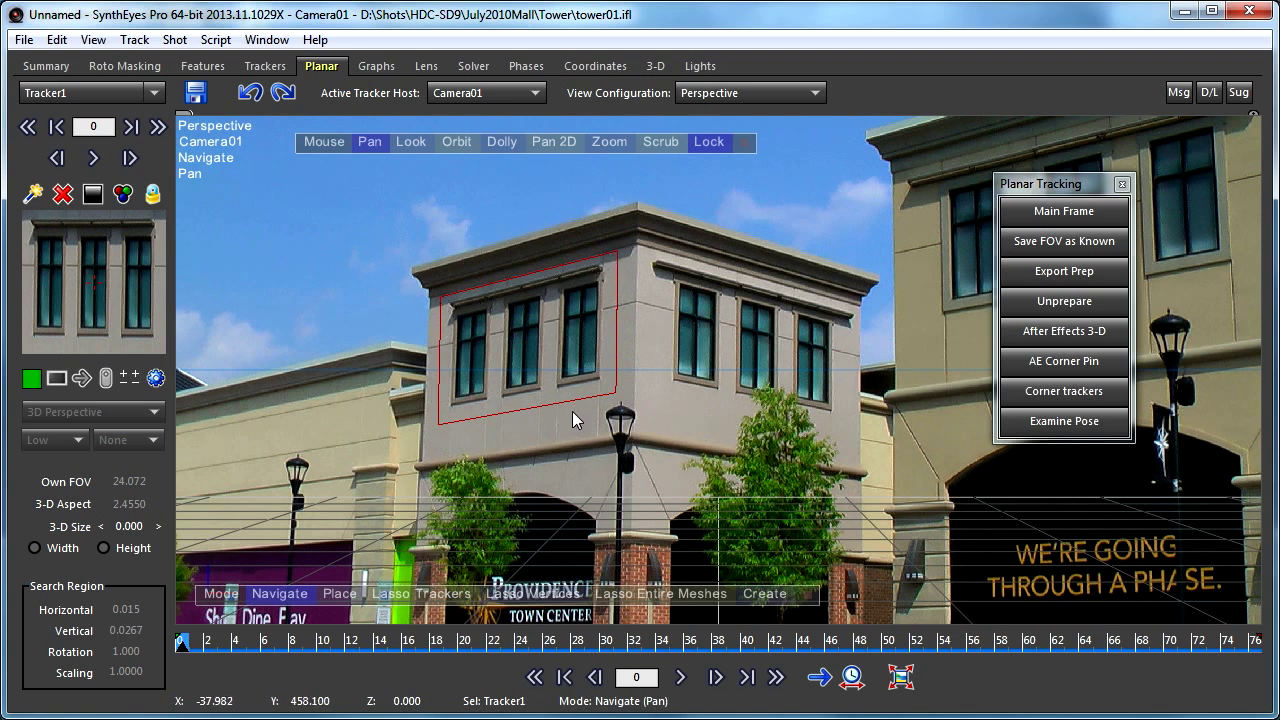
pyautogui.click(422, 66)
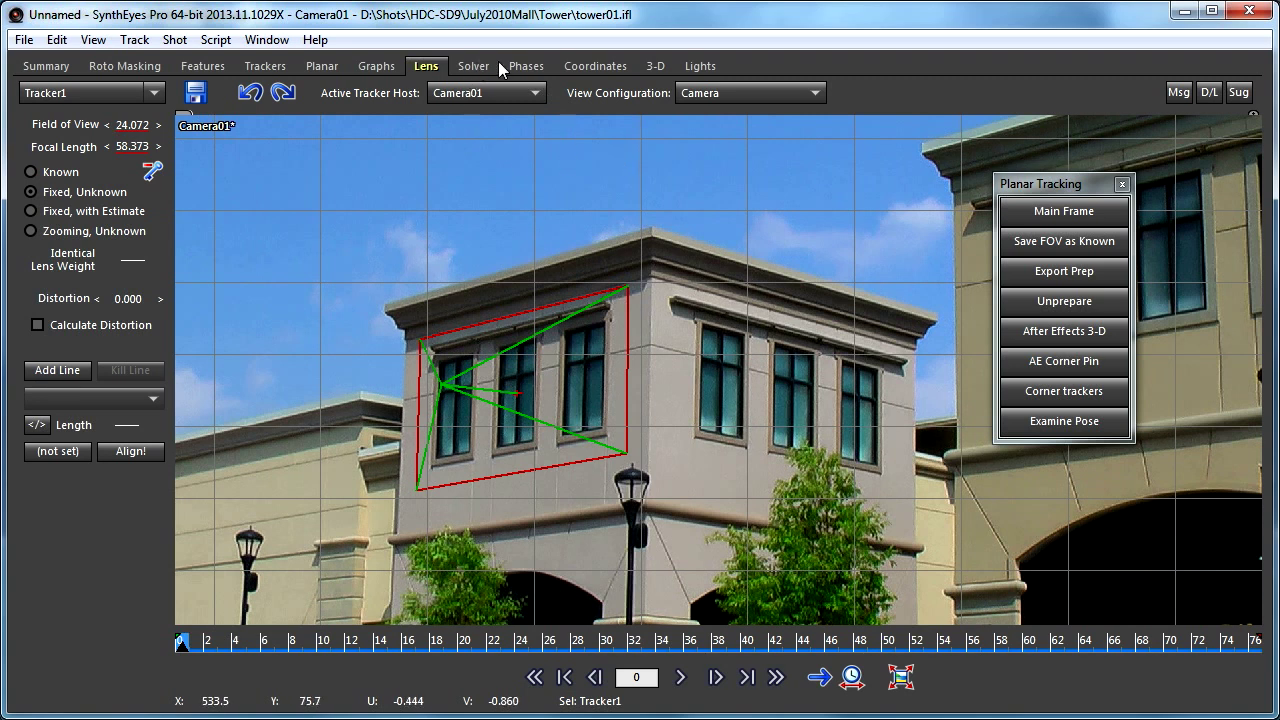
# - Run Export Prep for the planar tracker with an animated camera, Front plane orientation, 20 by 14 mesh grids and Set Seed Path/FOV enabled
pyautogui.click(325, 68)
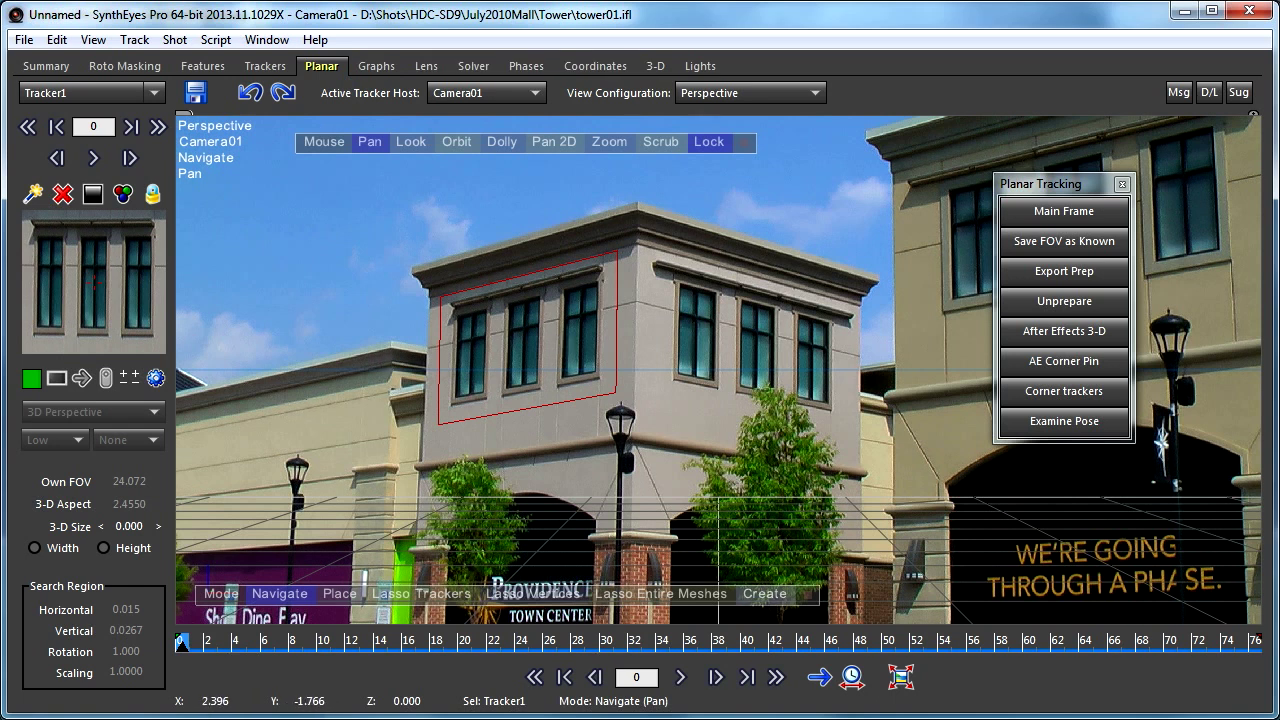
pyautogui.hotkey('alt', 'Tab')
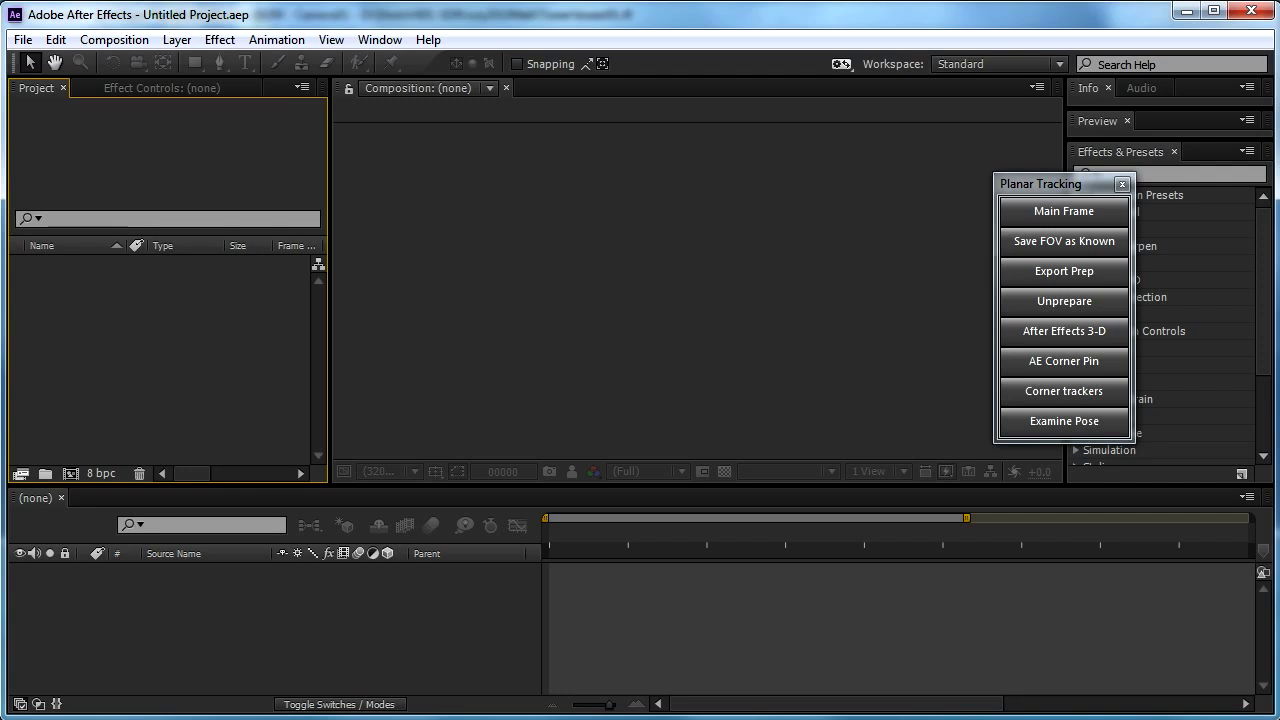
pyautogui.hotkey('alt', 'Tab')
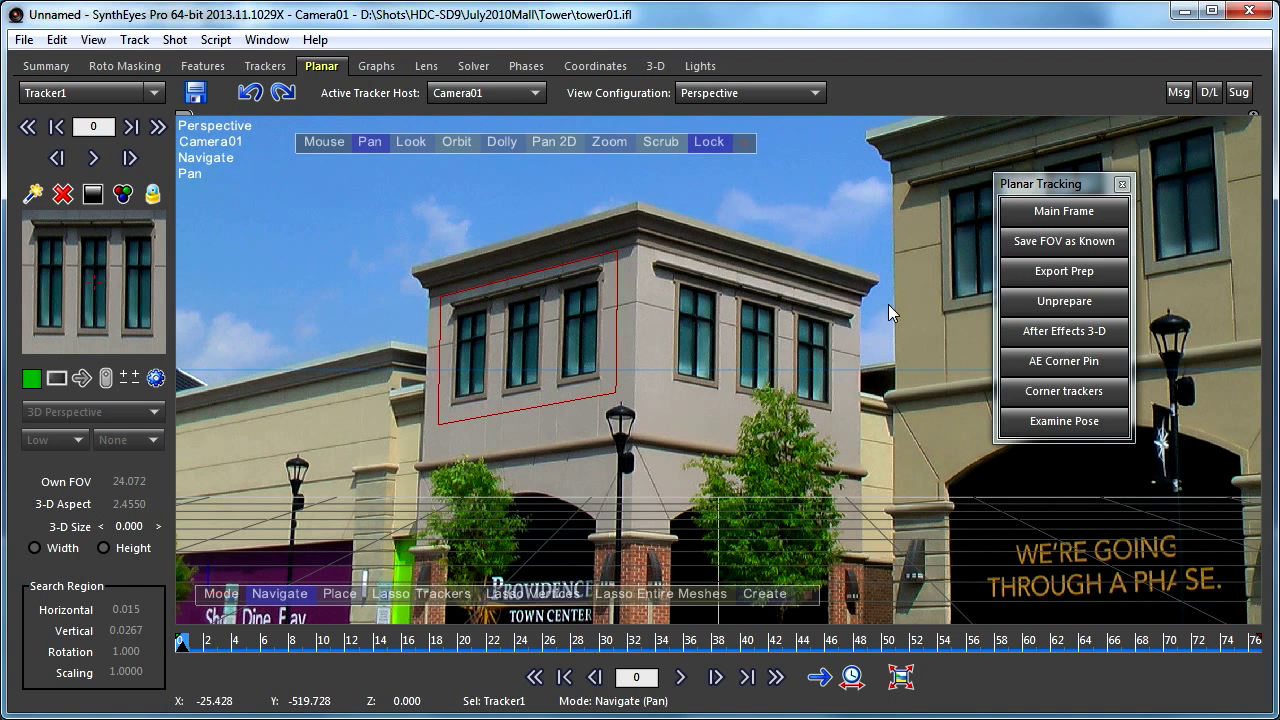
pyautogui.click(1051, 271)
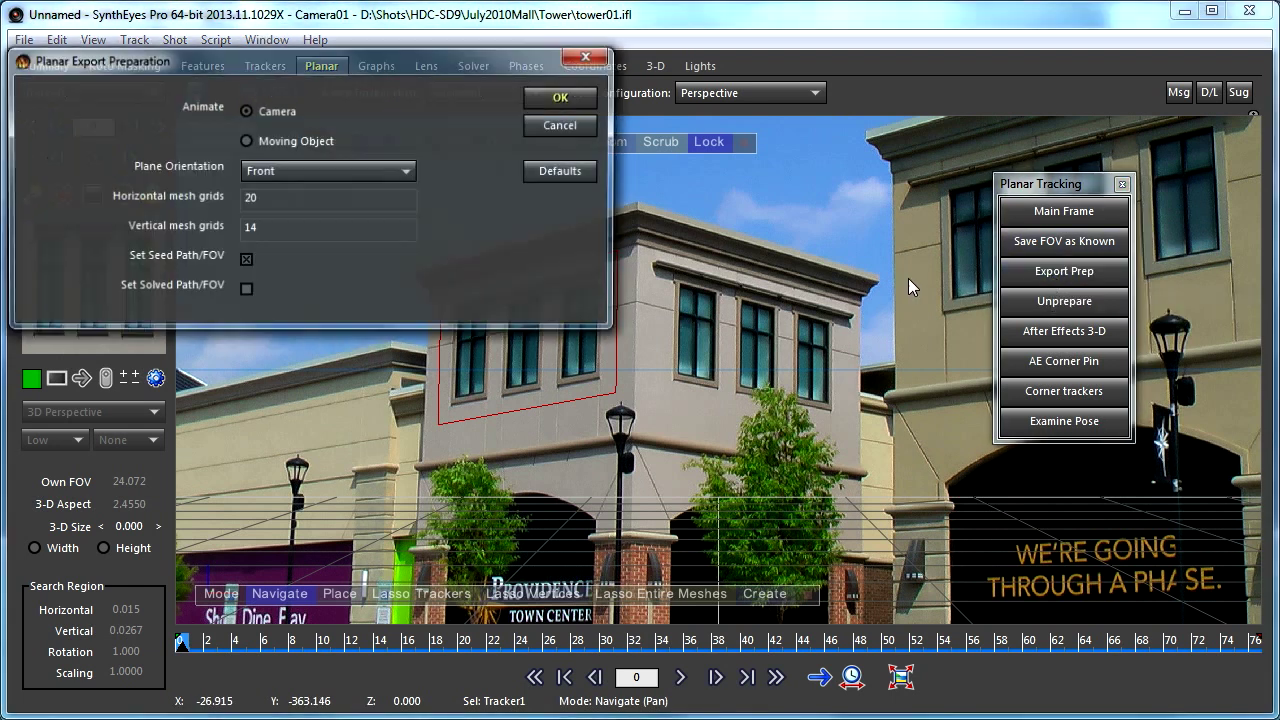
pyautogui.moveTo(398, 60); pyautogui.dragTo(624, 190)
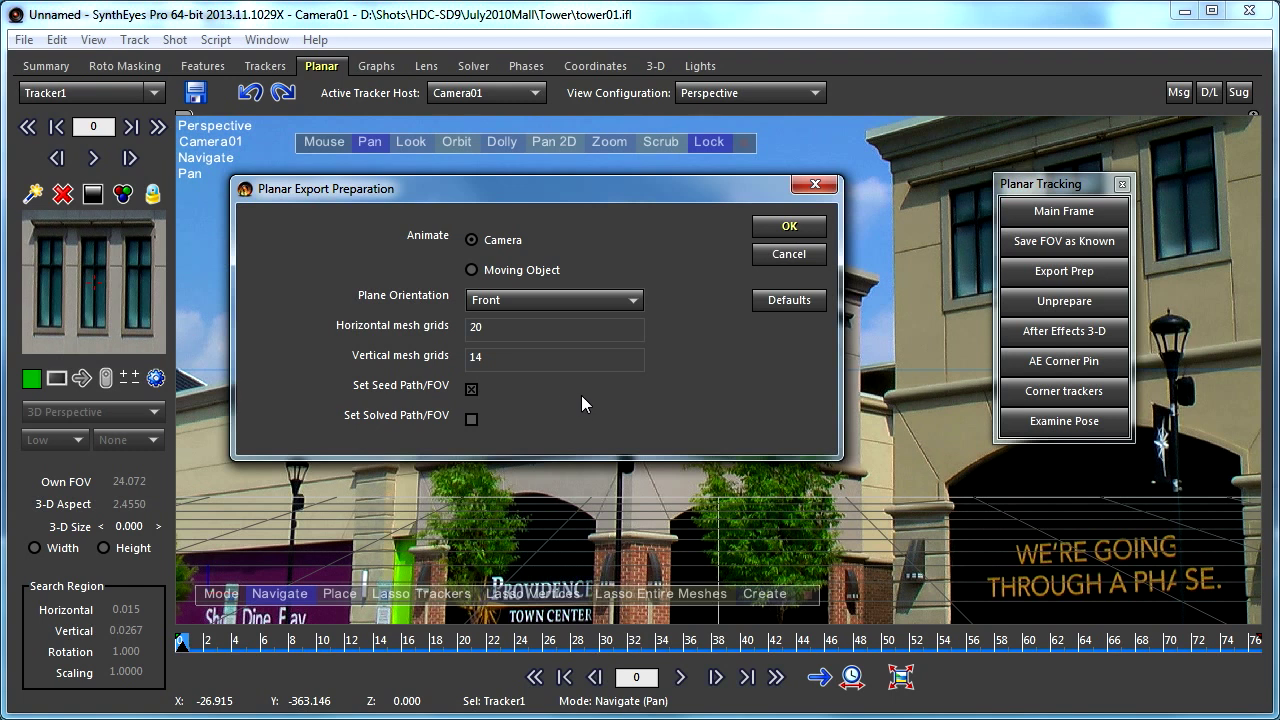
pyautogui.click(775, 229)
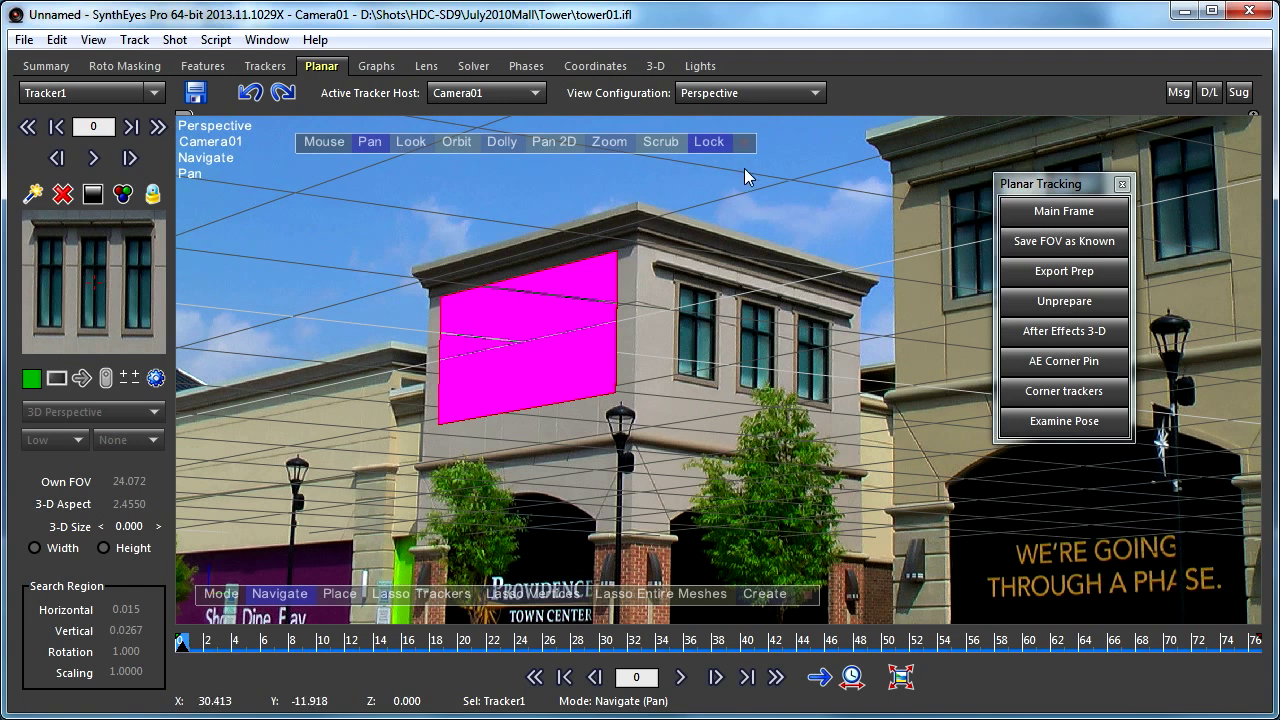
# - Examine the prepared camera path and plane mesh in the Quad Perspective view configuration by scrubbing through the shot
pyautogui.click(580, 292)
pyautogui.press('m')
pyautogui.click(733, 92)
pyautogui.click(733, 170)
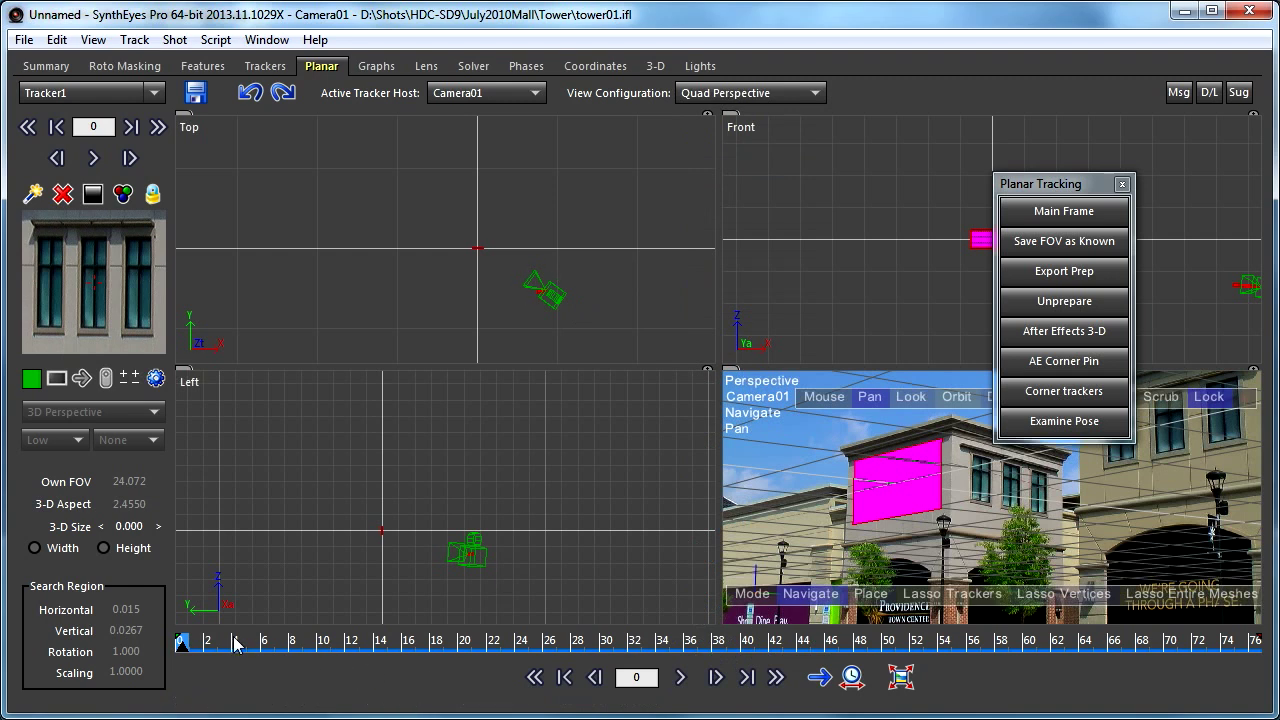
pyautogui.moveTo(208, 643); pyautogui.dragTo(958, 655)
pyautogui.moveTo(1073, 193); pyautogui.dragTo(1110, 338)
pyautogui.moveTo(1130, 640); pyautogui.dragTo(969, 656)
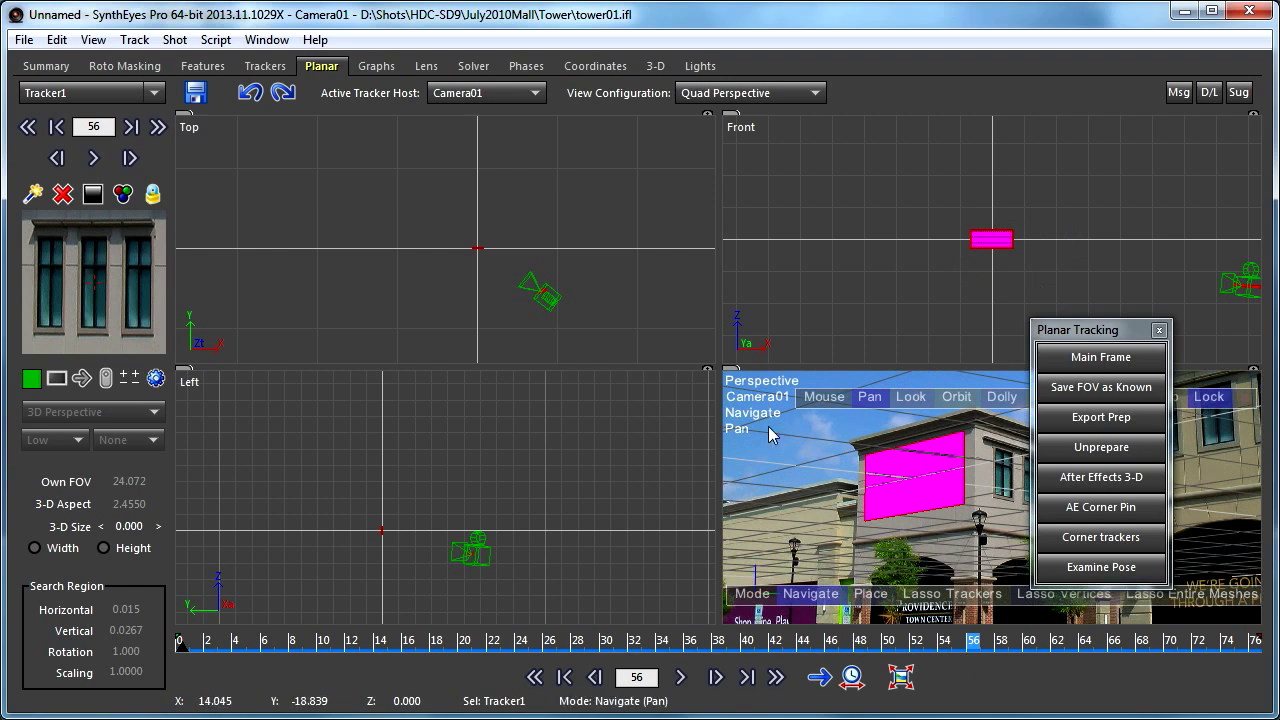
pyautogui.moveTo(390, 652); pyautogui.dragTo(1184, 645)
pyautogui.moveTo(1100, 325); pyautogui.dragTo(1137, 149)
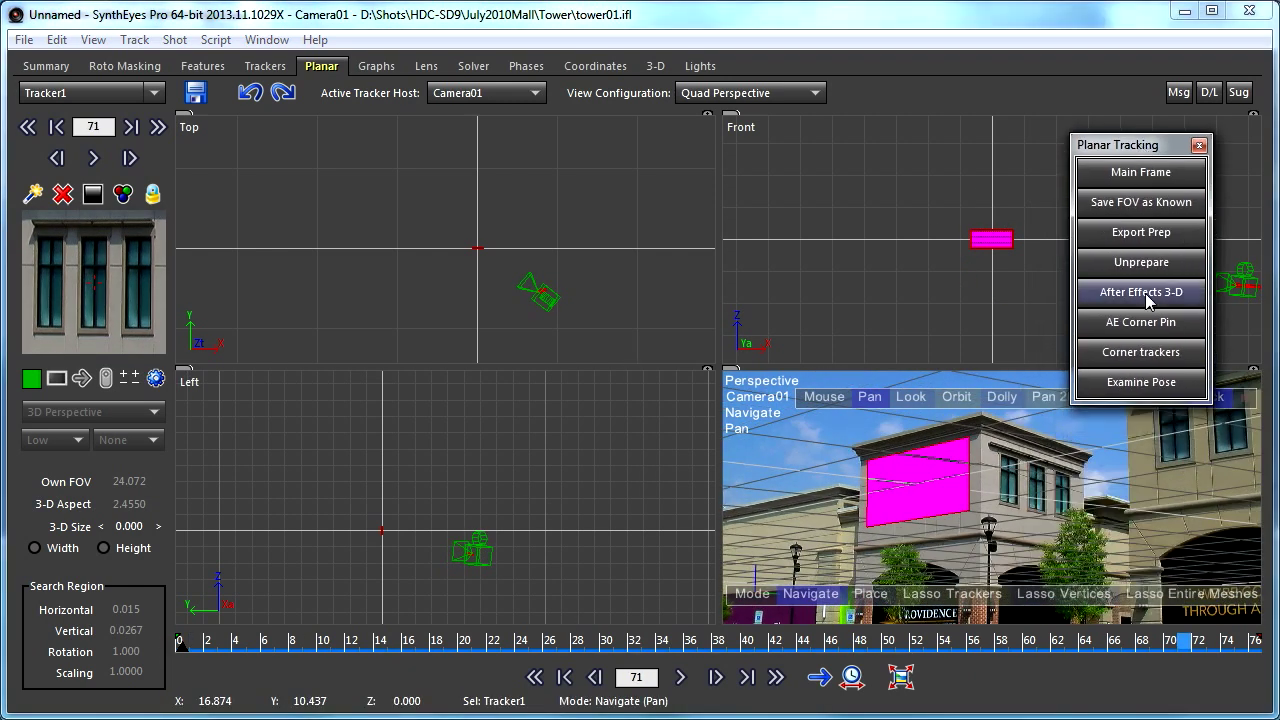
# - Export the scene with After Effects 3-D as tower, replacing the existing file and using the default AfterEffects Javascript settings
pyautogui.click(1141, 292)
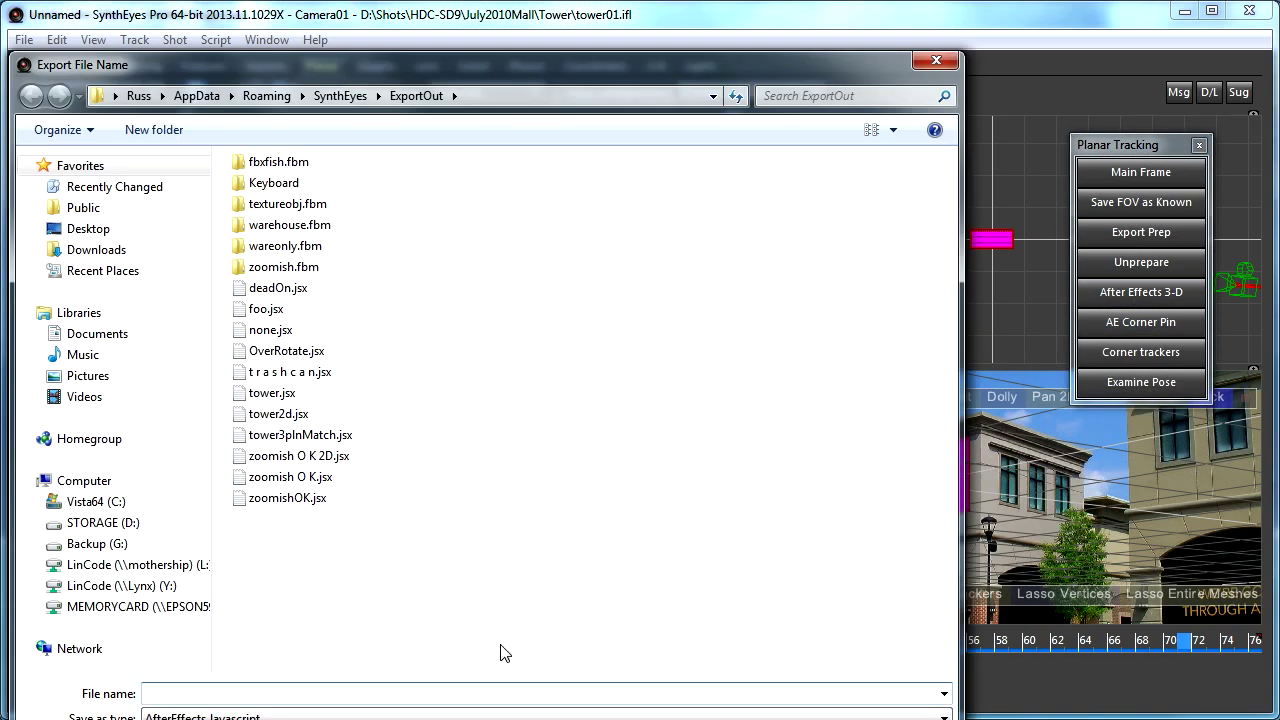
pyautogui.write('tower')
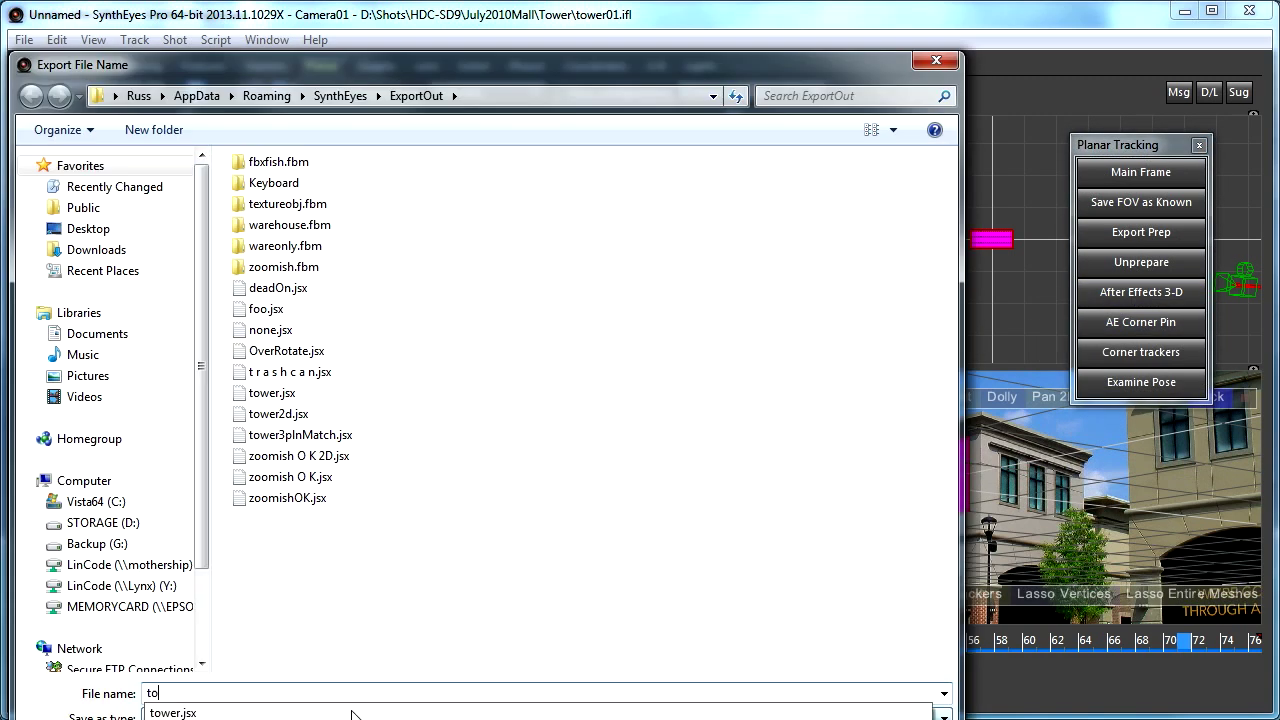
pyautogui.press('Return')
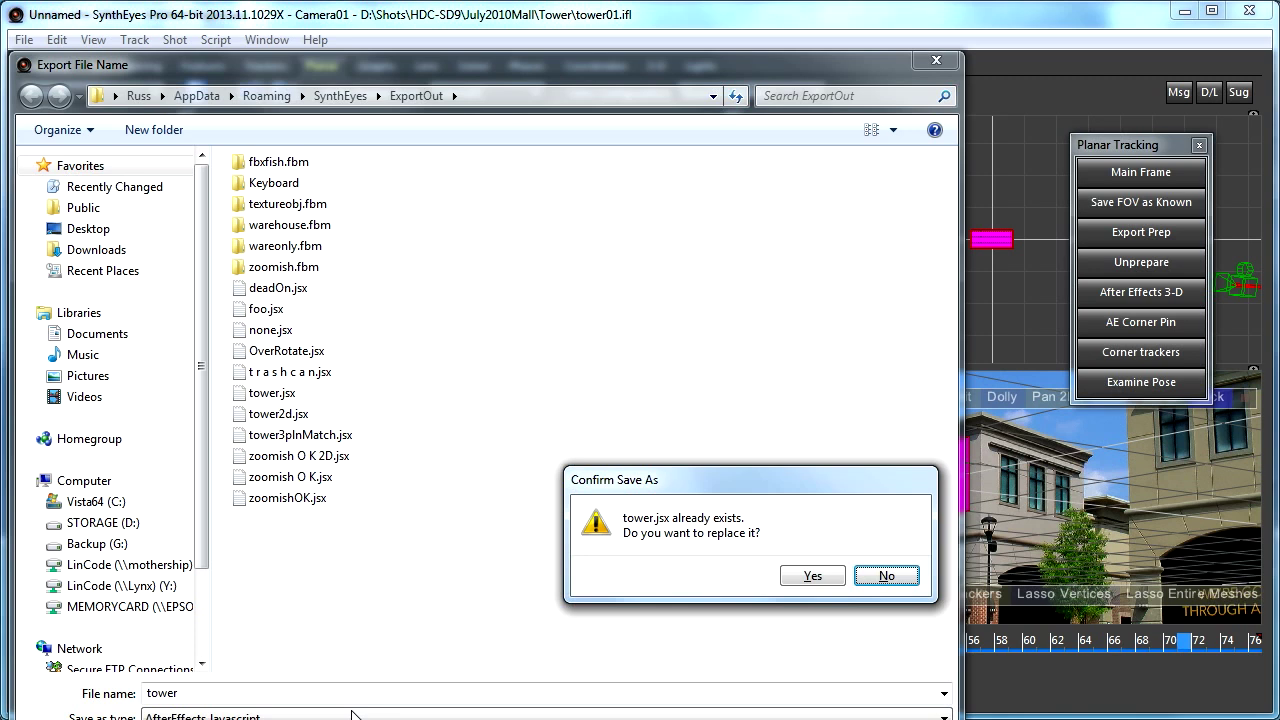
pyautogui.press('y')
pyautogui.moveTo(565, 199); pyautogui.dragTo(604, 41)
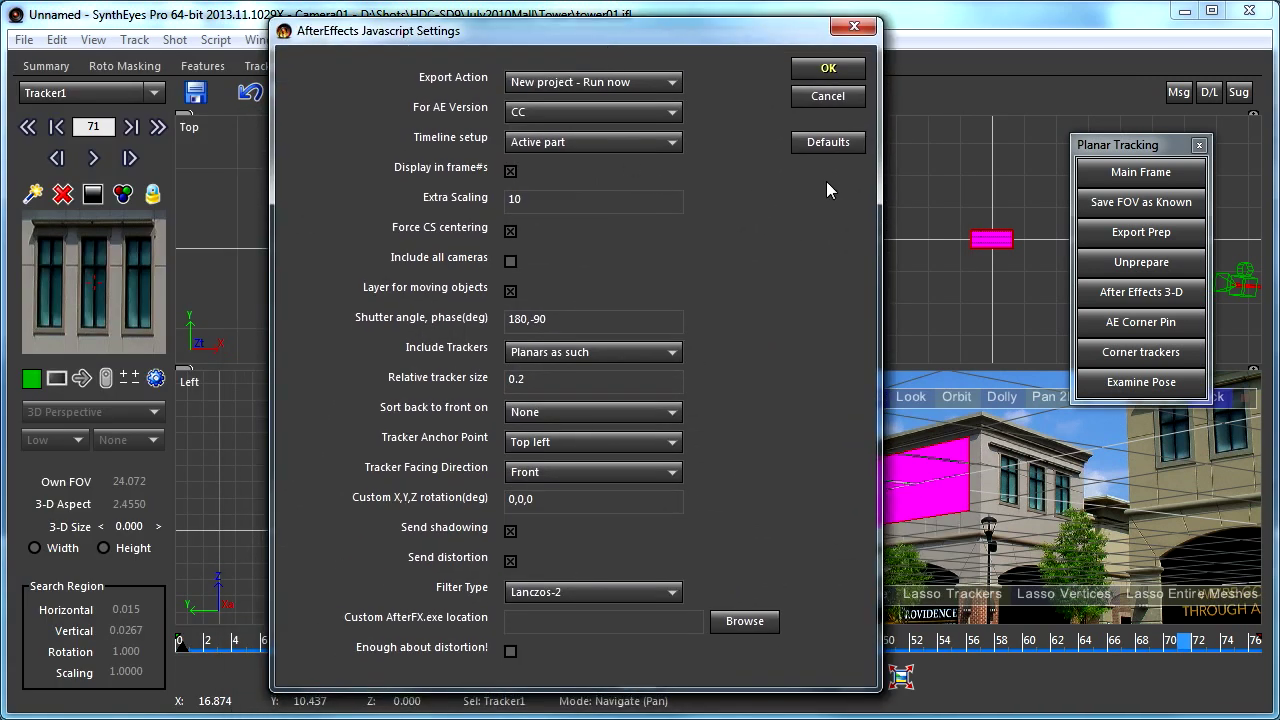
pyautogui.click(827, 143)
pyautogui.click(828, 69)
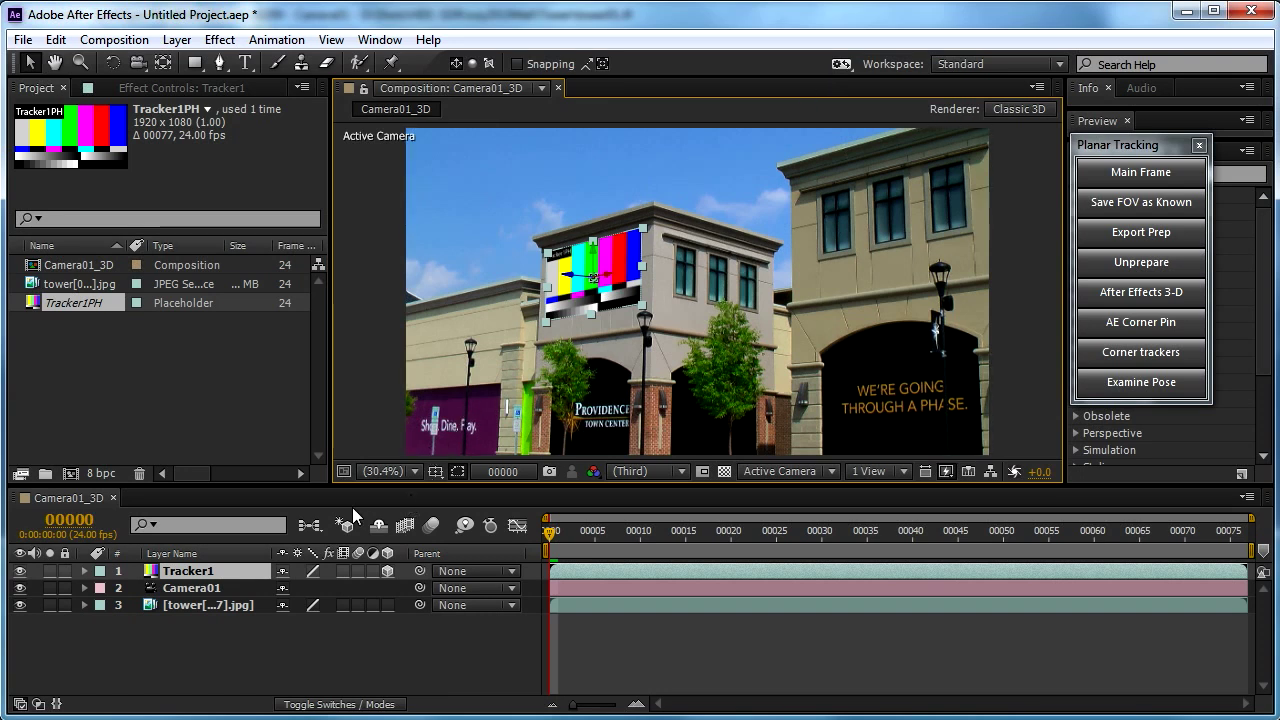
# - Check the placeholder's match to the wall in After Effects by scrubbing the Camera01_3D composition in 1 View and 4 Views, ending at frame 0
pyautogui.moveTo(585, 533); pyautogui.dragTo(541, 530)
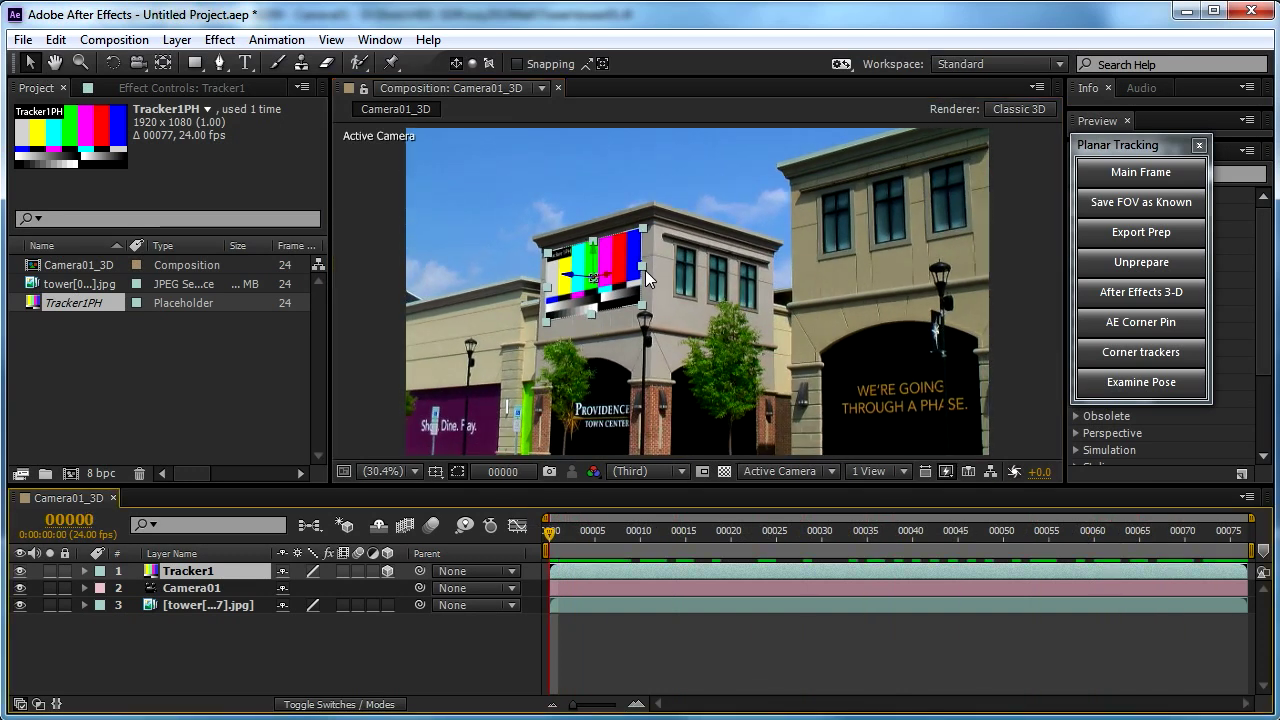
pyautogui.moveTo(586, 532); pyautogui.dragTo(1110, 520)
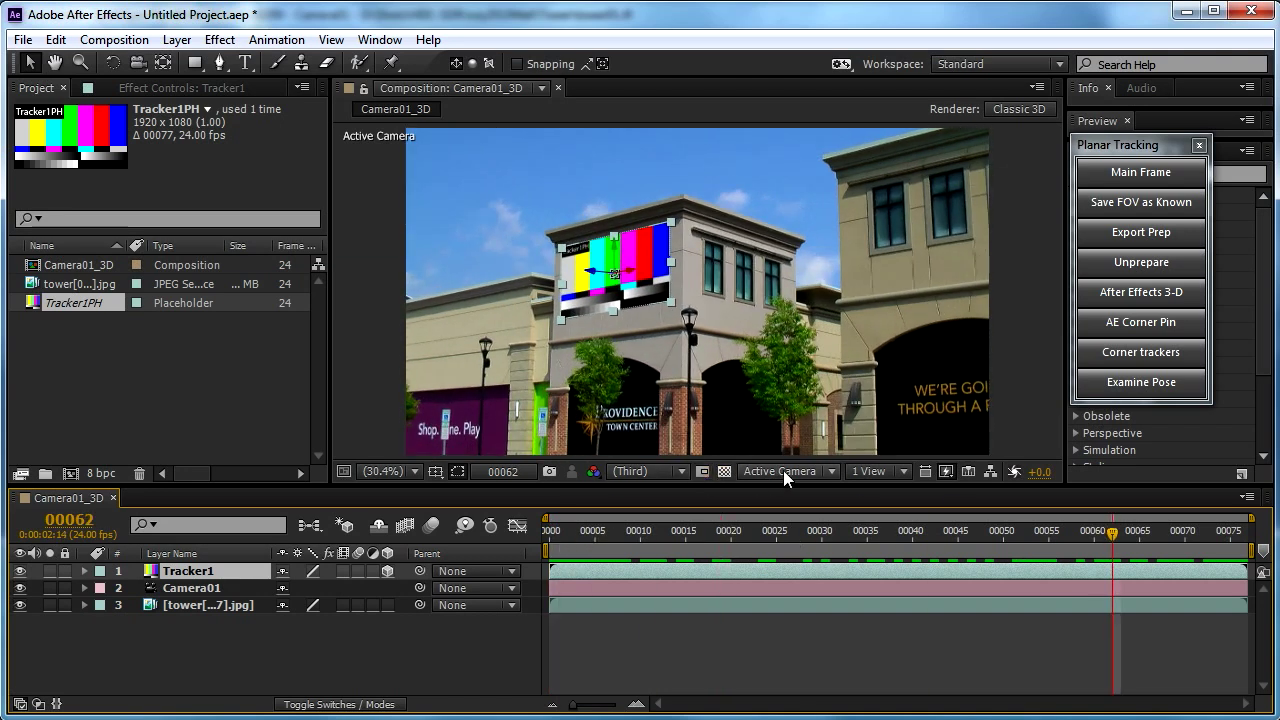
pyautogui.click(905, 471)
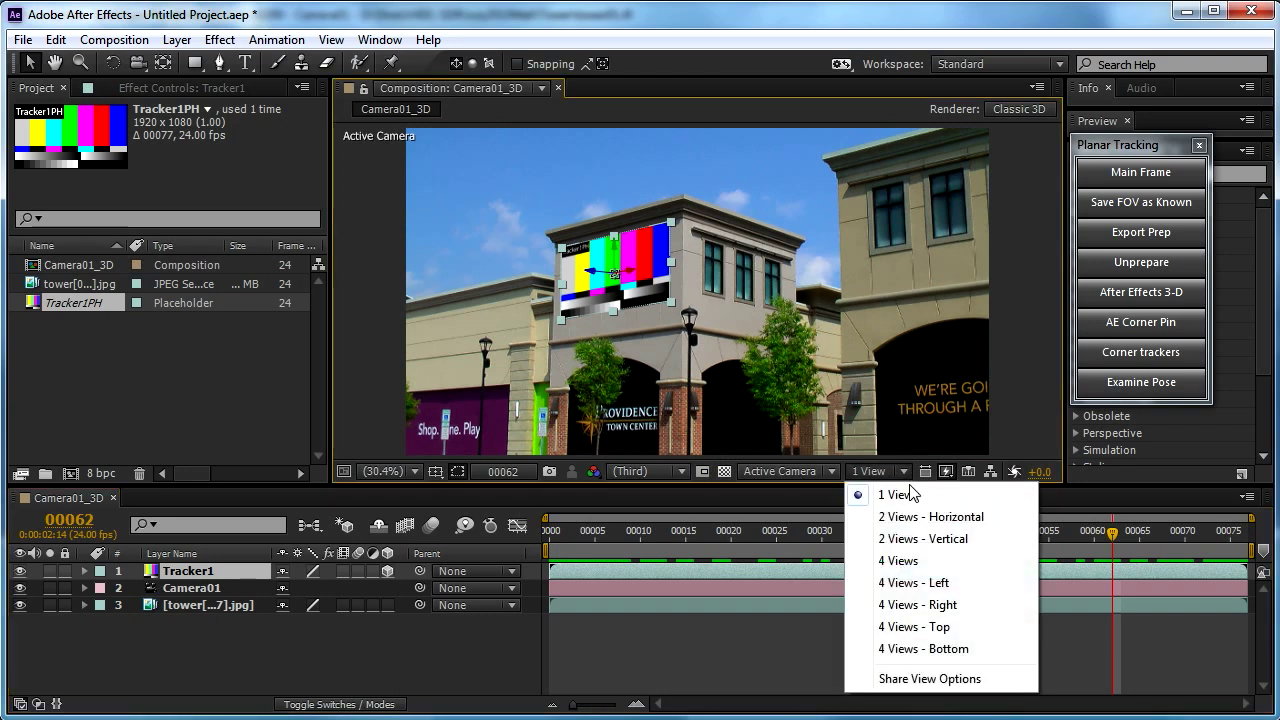
pyautogui.click(921, 560)
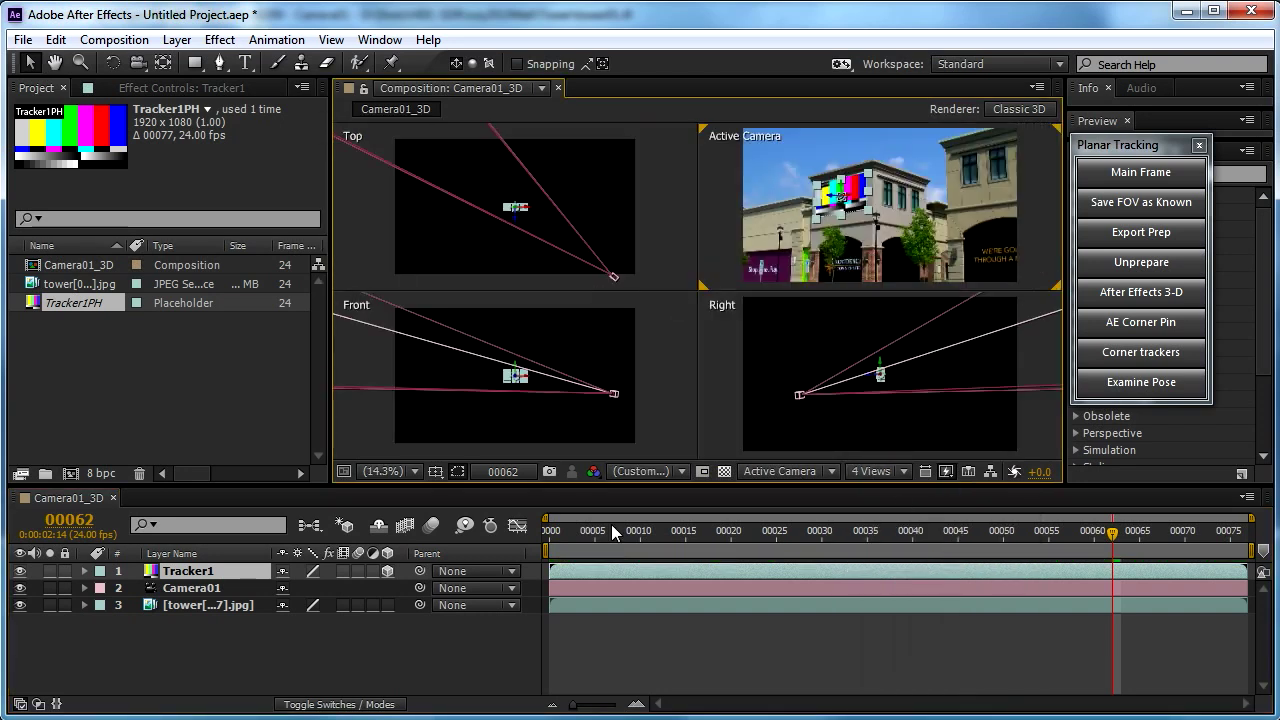
pyautogui.click(686, 533)
pyautogui.moveTo(689, 537); pyautogui.dragTo(1230, 533)
pyautogui.moveTo(1140, 548); pyautogui.dragTo(1014, 540)
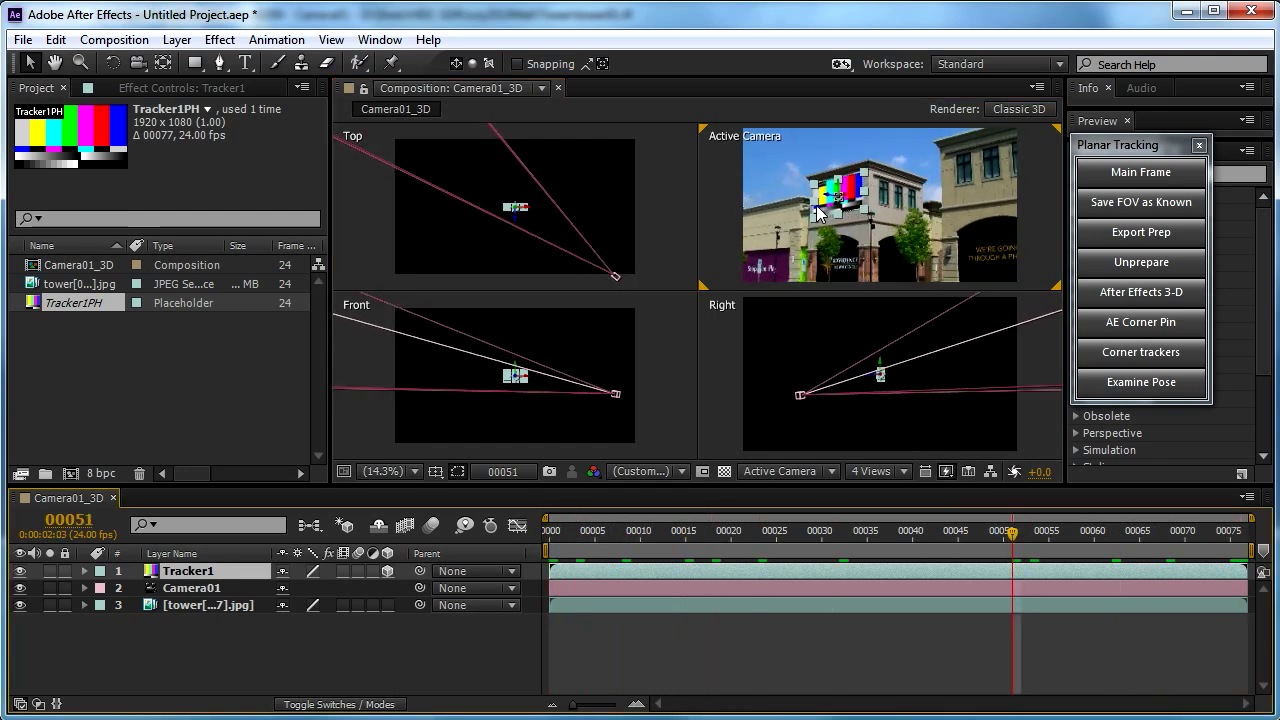
pyautogui.moveTo(768, 545); pyautogui.dragTo(685, 545)
pyautogui.moveTo(605, 545); pyautogui.dragTo(550, 545)
# - Import the recent footage libby001.jpg as a sequence and replace the Tracker1 layer's placeholder source with it
pyautogui.click(97, 40)
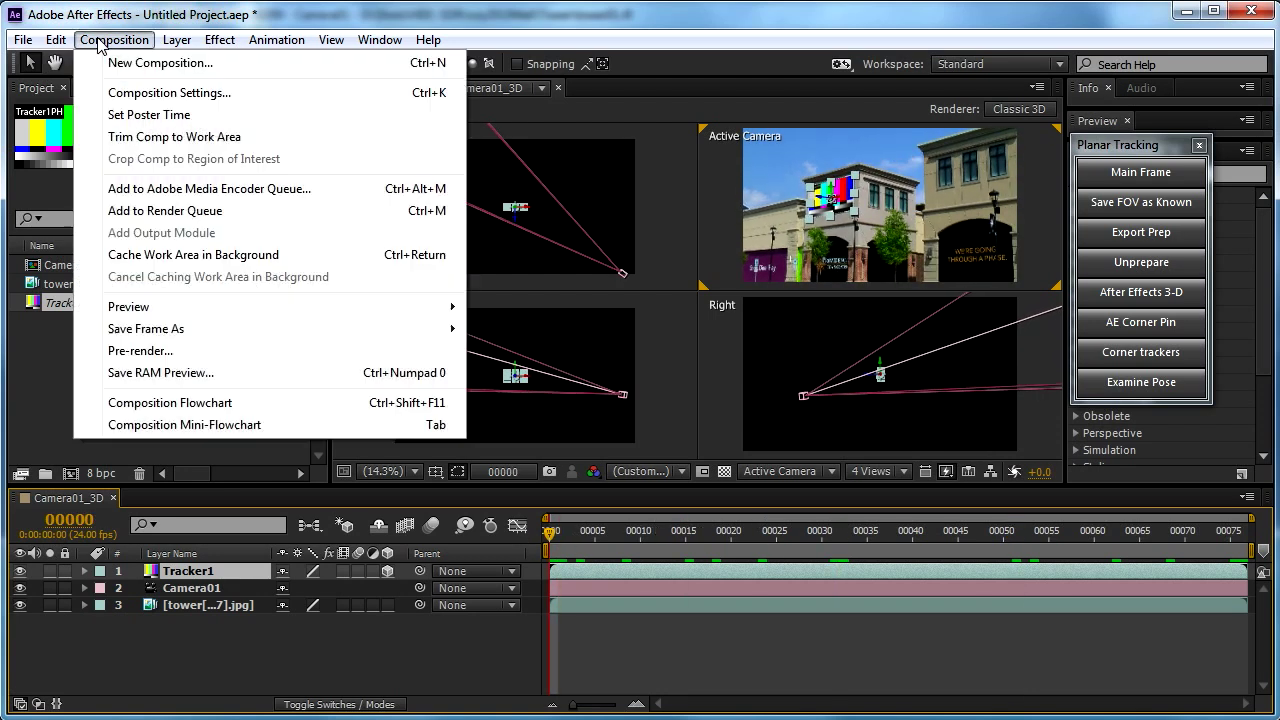
pyautogui.moveTo(244, 325)
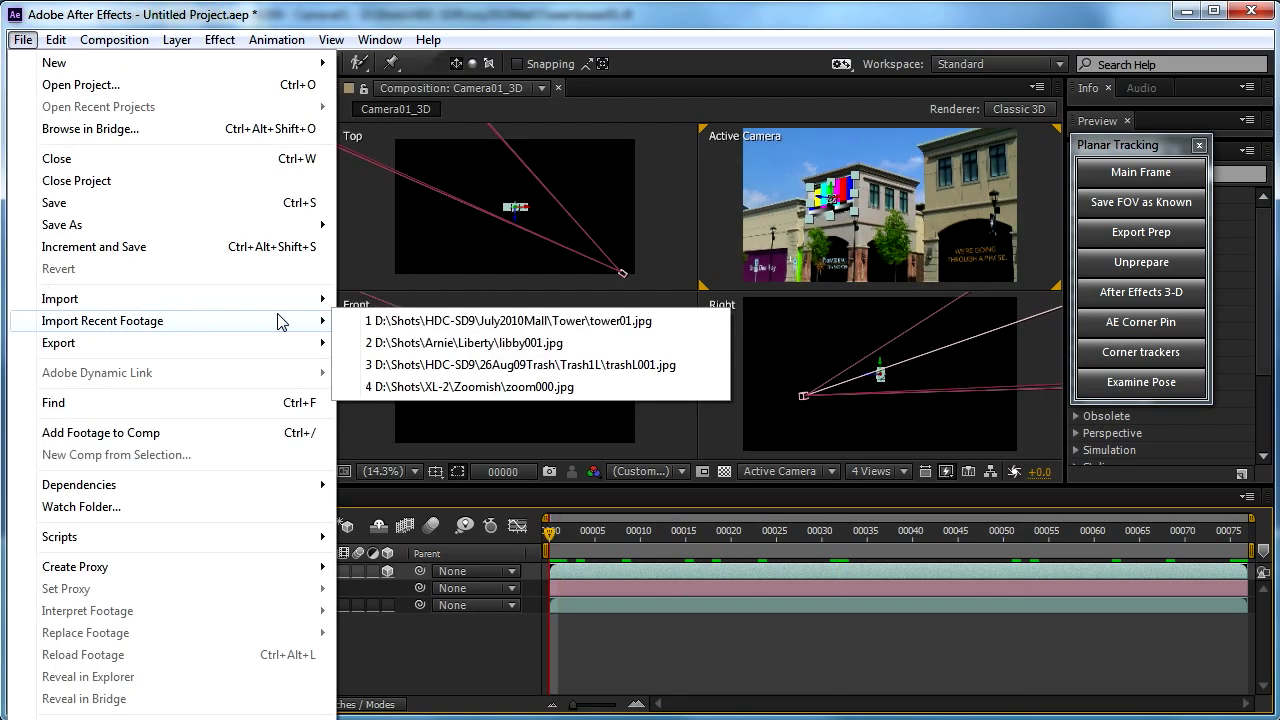
pyautogui.click(442, 342)
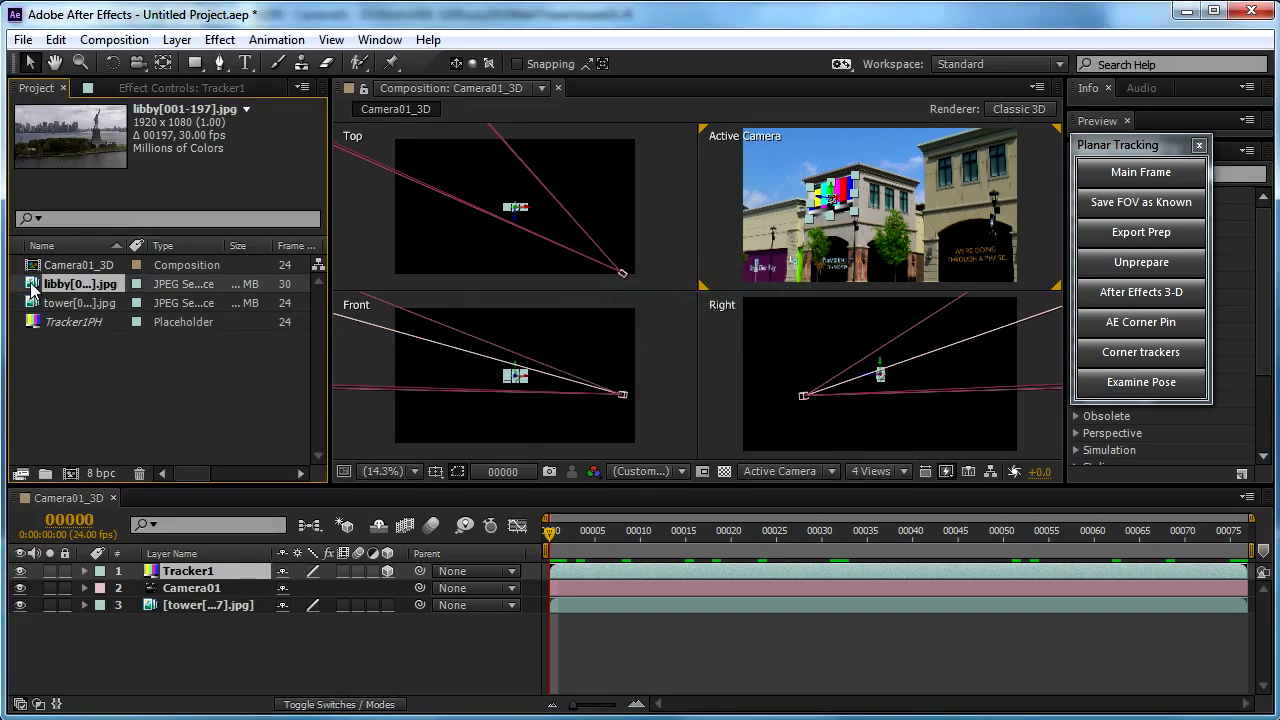
pyautogui.moveTo(33, 287); pyautogui.dragTo(193, 574)
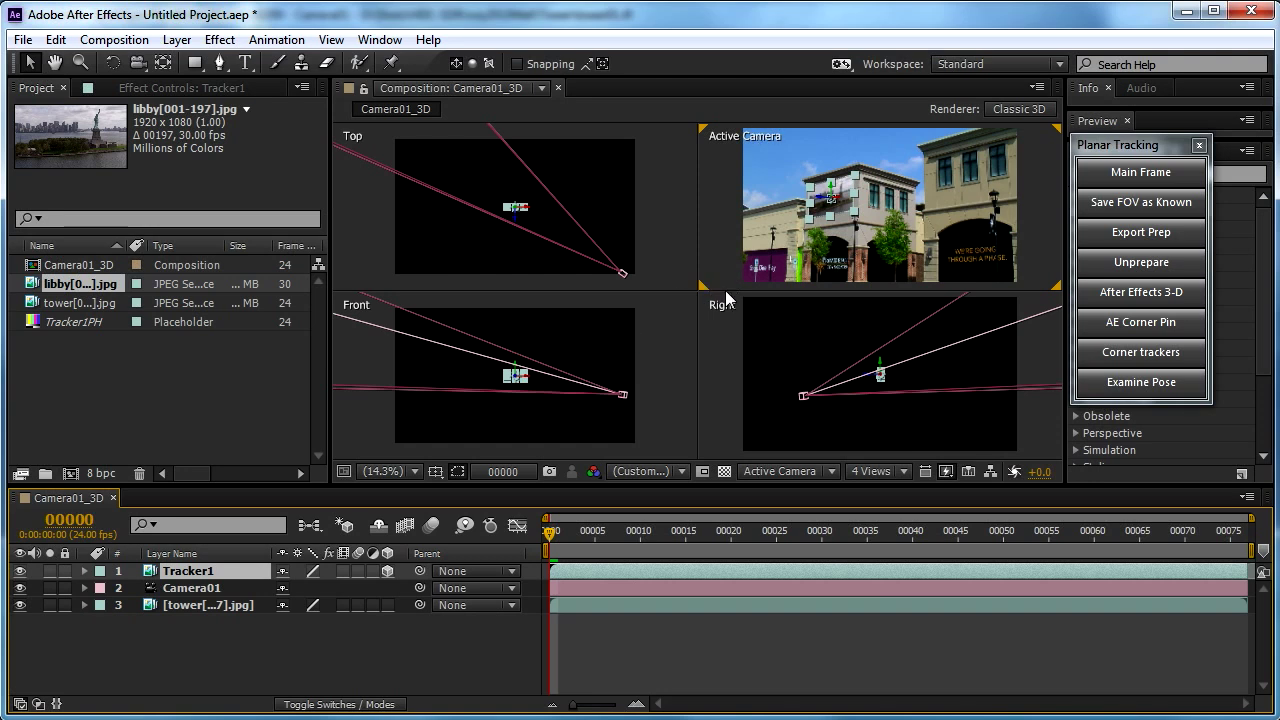
# - Review the libby footage on the tower wall by scrubbing through the shot in 1 View, and return the composition to 4 Views
pyautogui.click(903, 471)
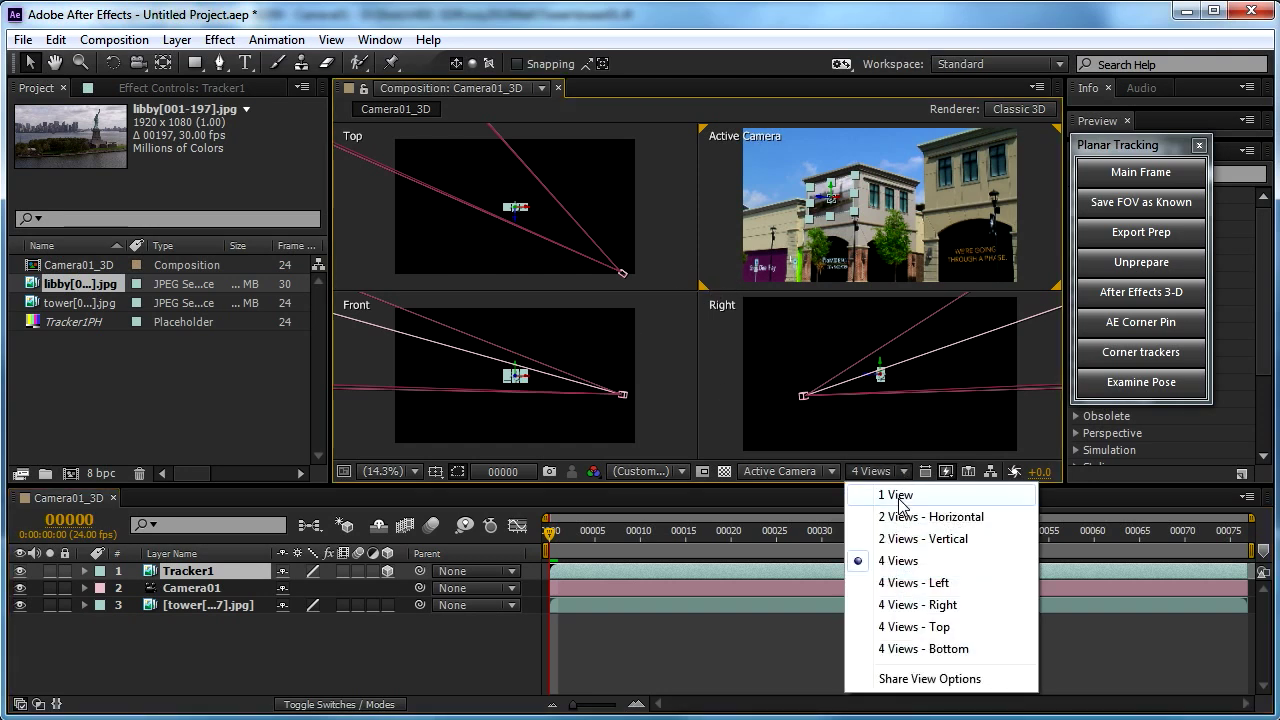
pyautogui.click(899, 494)
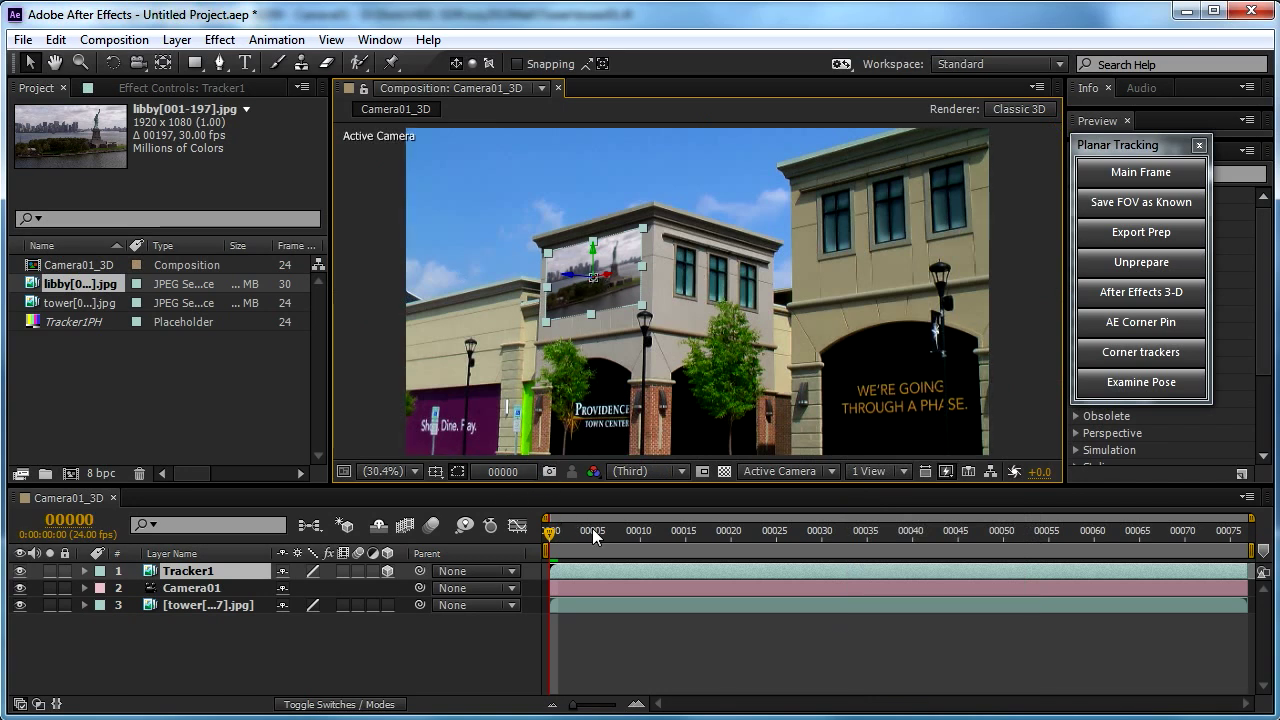
pyautogui.moveTo(593, 529); pyautogui.dragTo(813, 590)
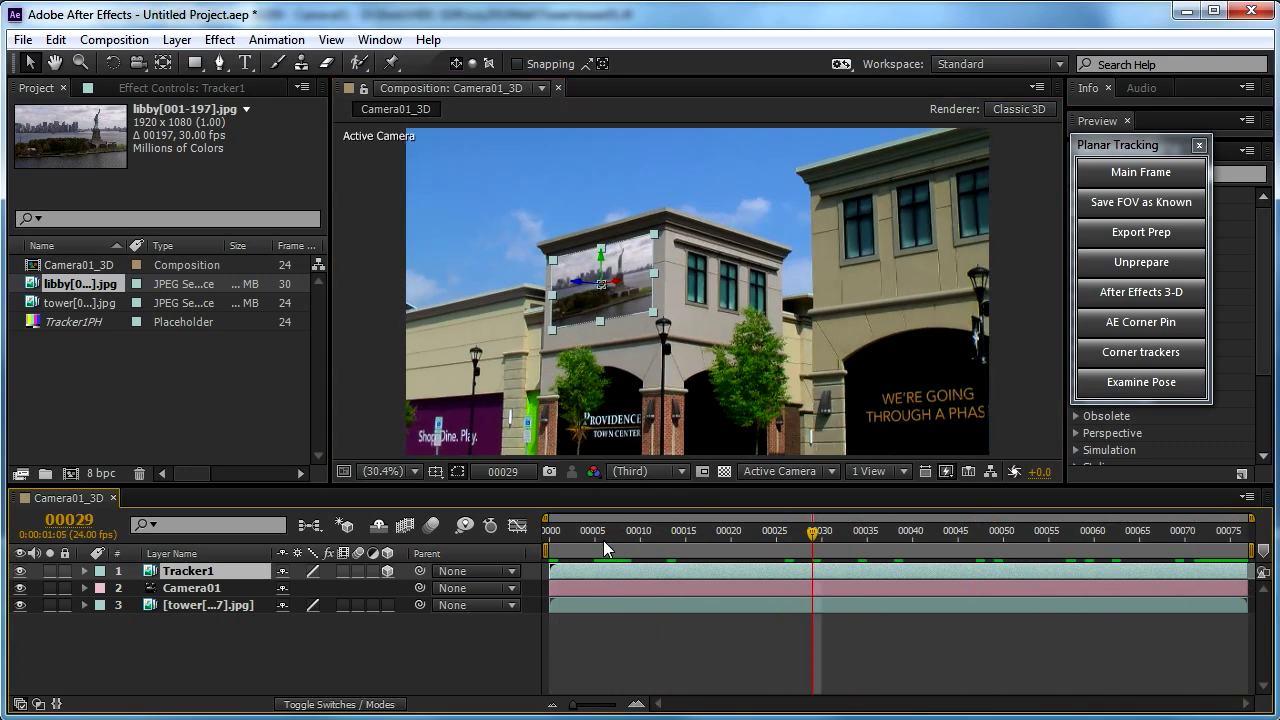
pyautogui.moveTo(591, 536); pyautogui.dragTo(1160, 515)
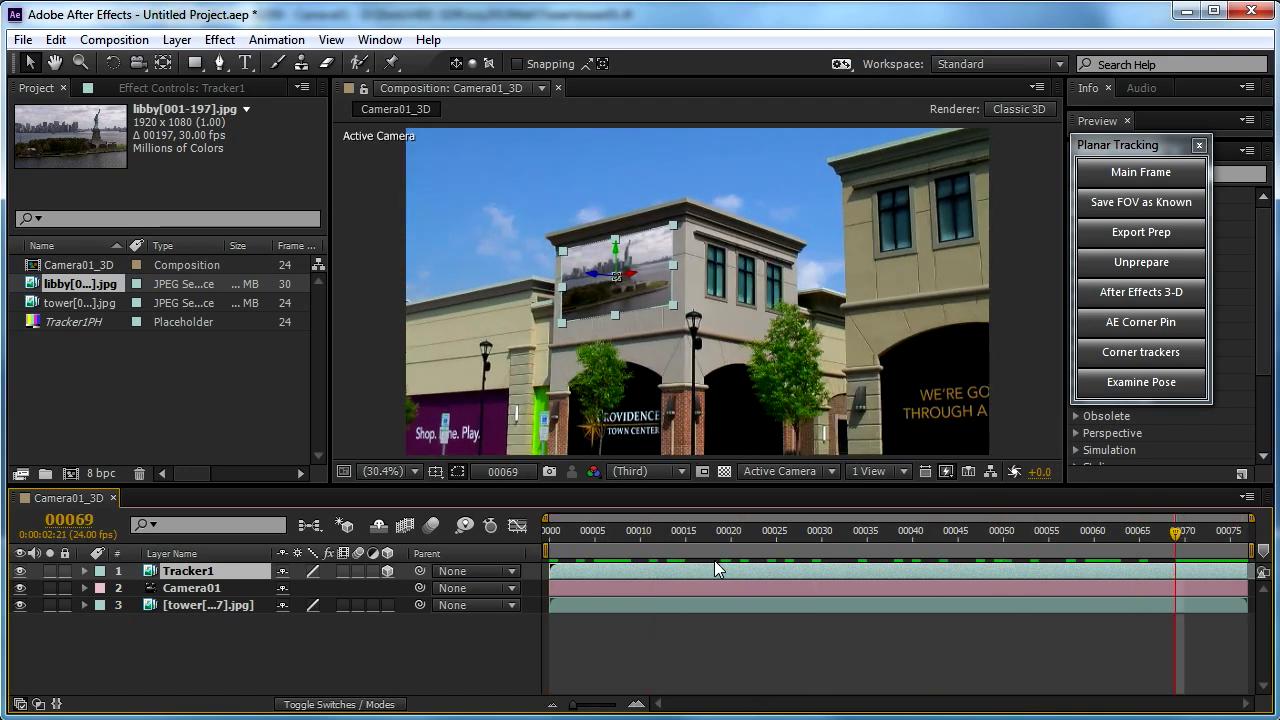
pyautogui.moveTo(769, 534); pyautogui.dragTo(1087, 572)
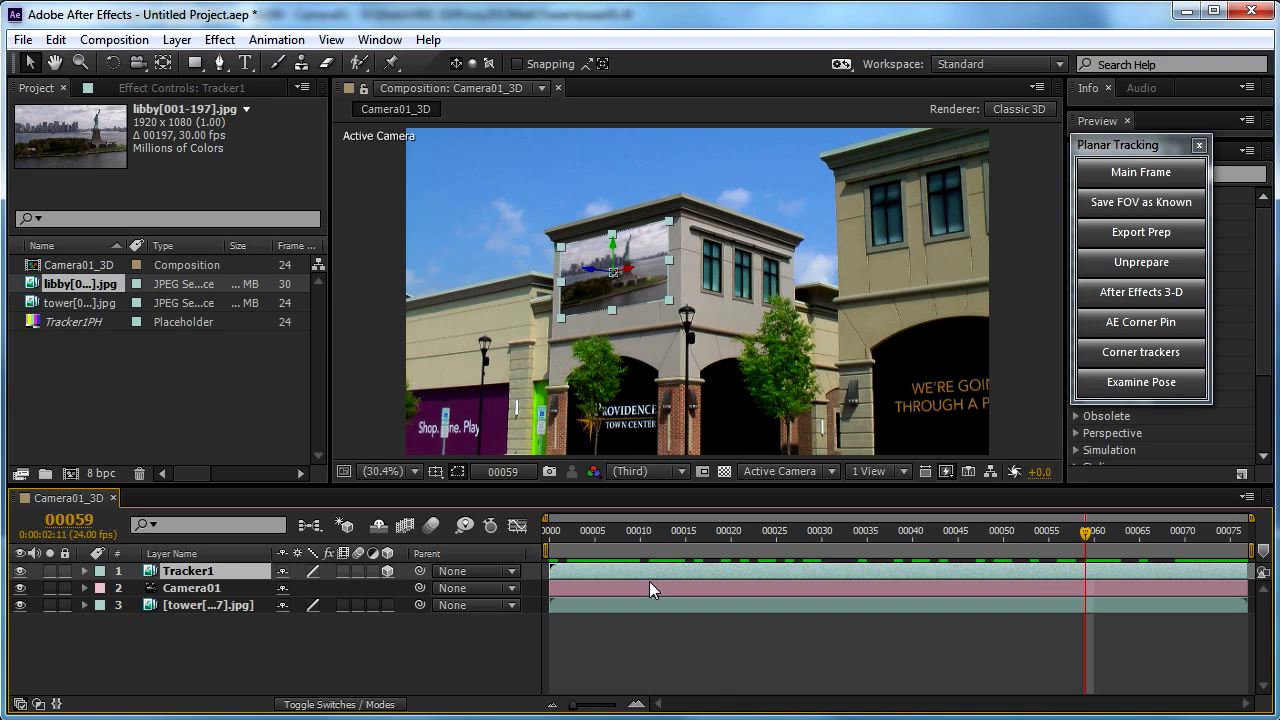
pyautogui.click(900, 471)
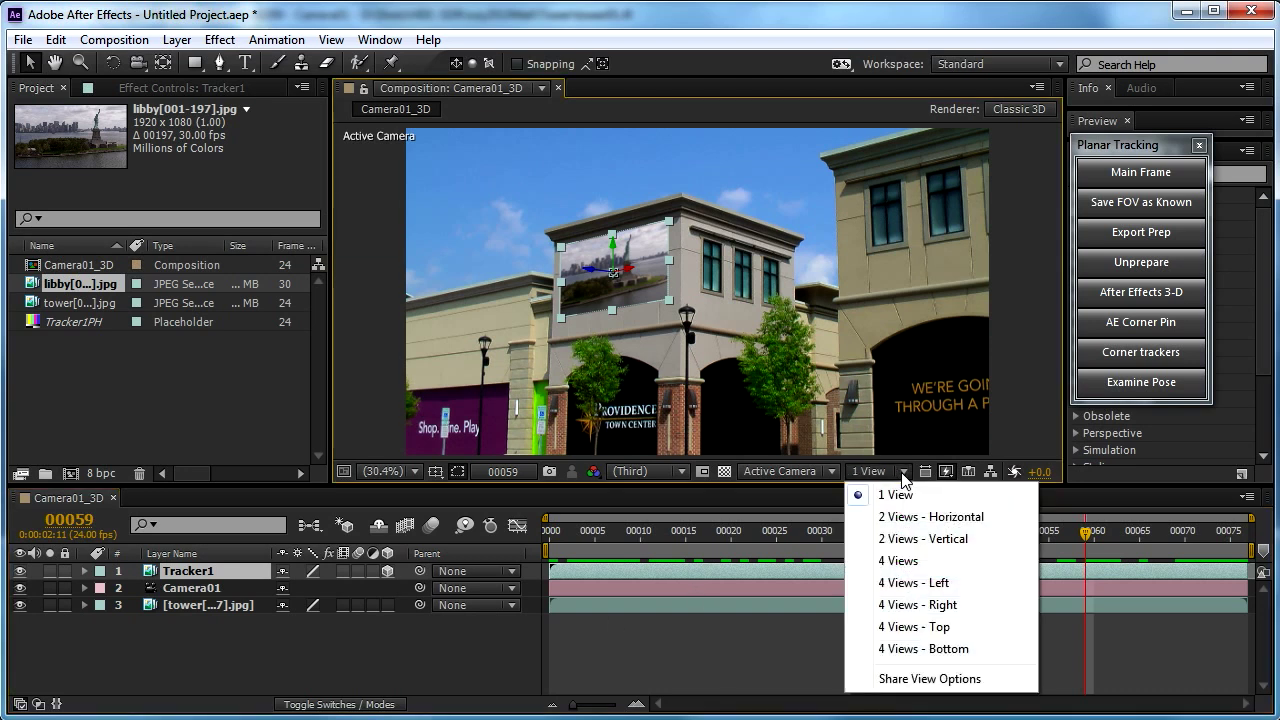
pyautogui.click(899, 562)
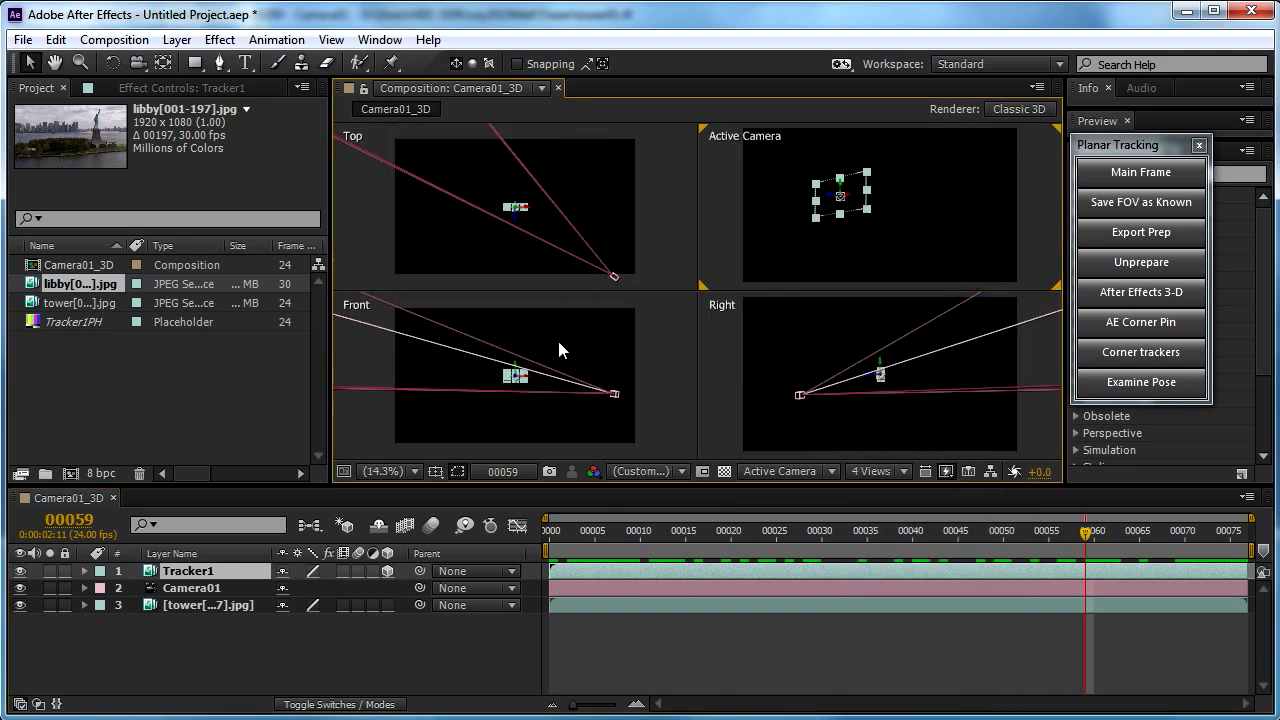